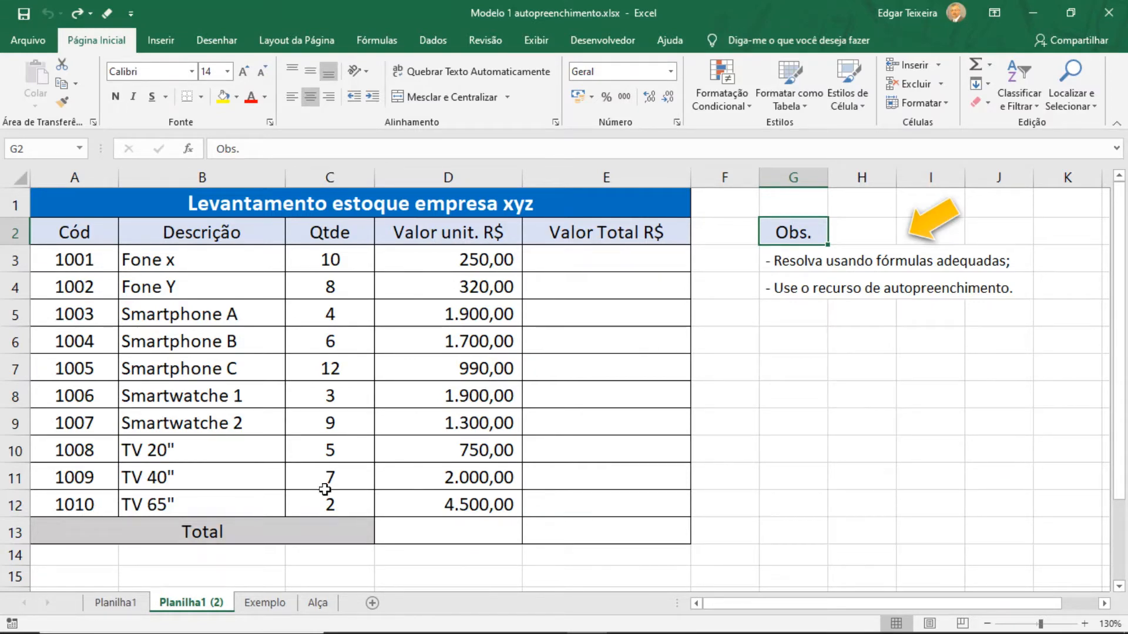
Step: On the Exemplo sheet, autofill the dates from A2 to A9 and the activities starting with Aula 1 from B2 to B9
left_click(317, 604)
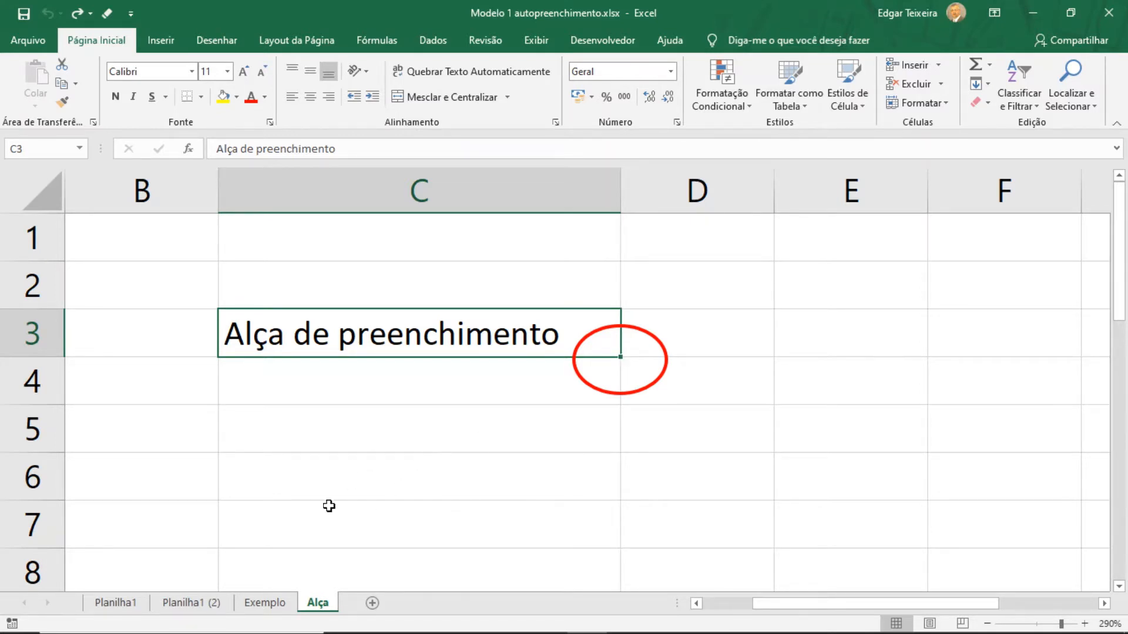
left_click(261, 603)
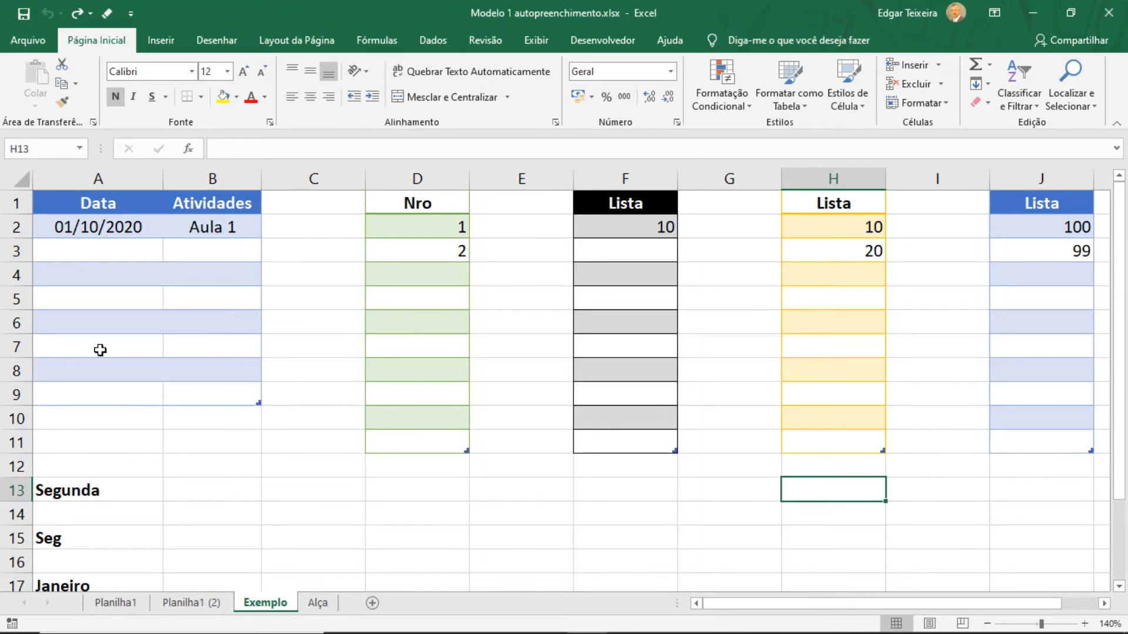
left_click(140, 234)
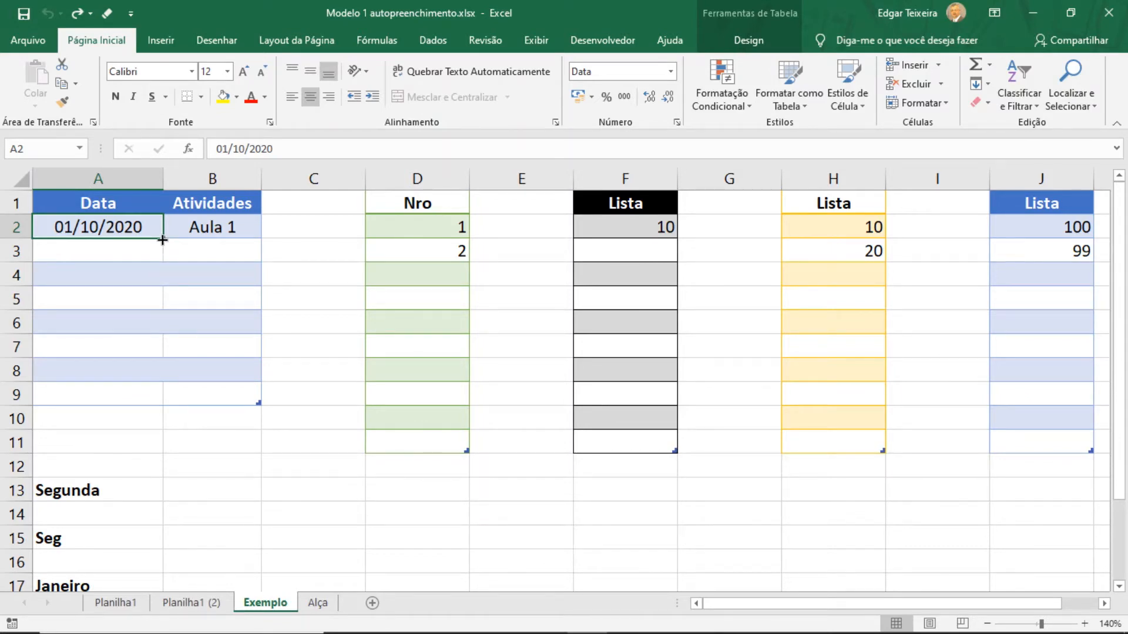
left_click_drag(162, 240, 151, 400)
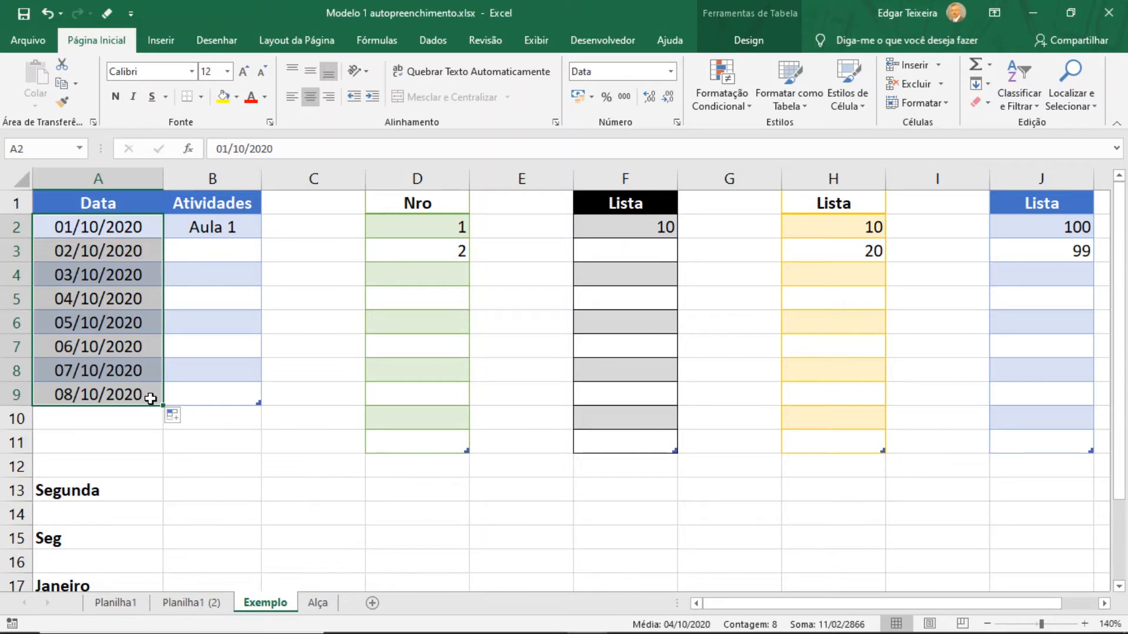
left_click(217, 232)
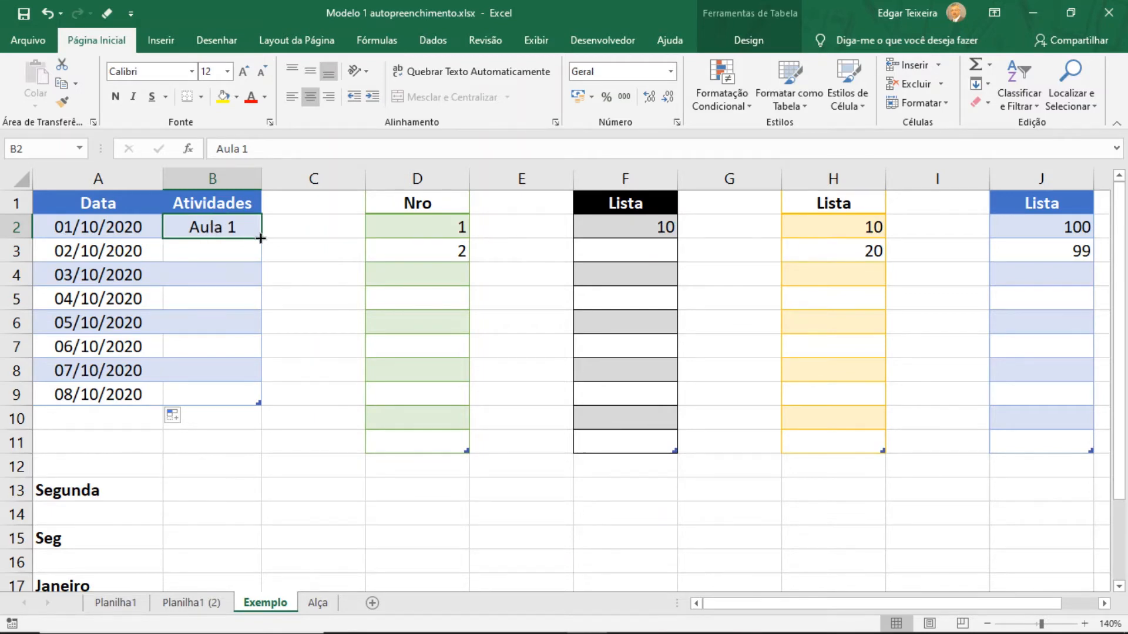
left_click_drag(260, 238, 248, 397)
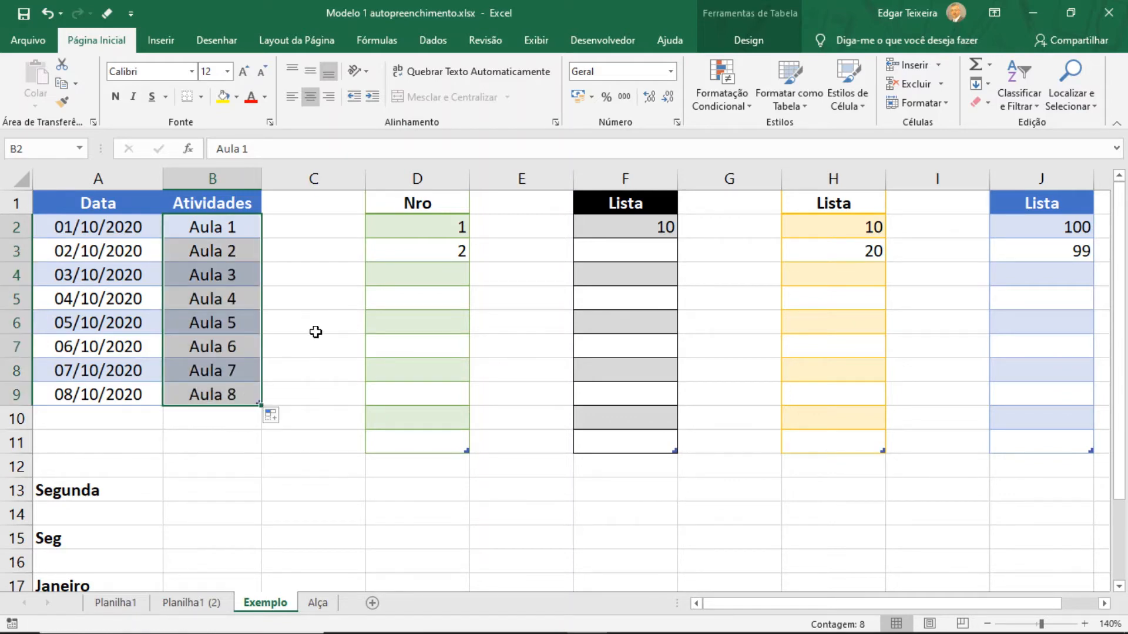
Step: Extend the Nro series that starts with 1 and 2 in D2:D3 down to D11 with autofill
left_click(425, 228)
left_click_drag(425, 228, 403, 246)
left_click(405, 223)
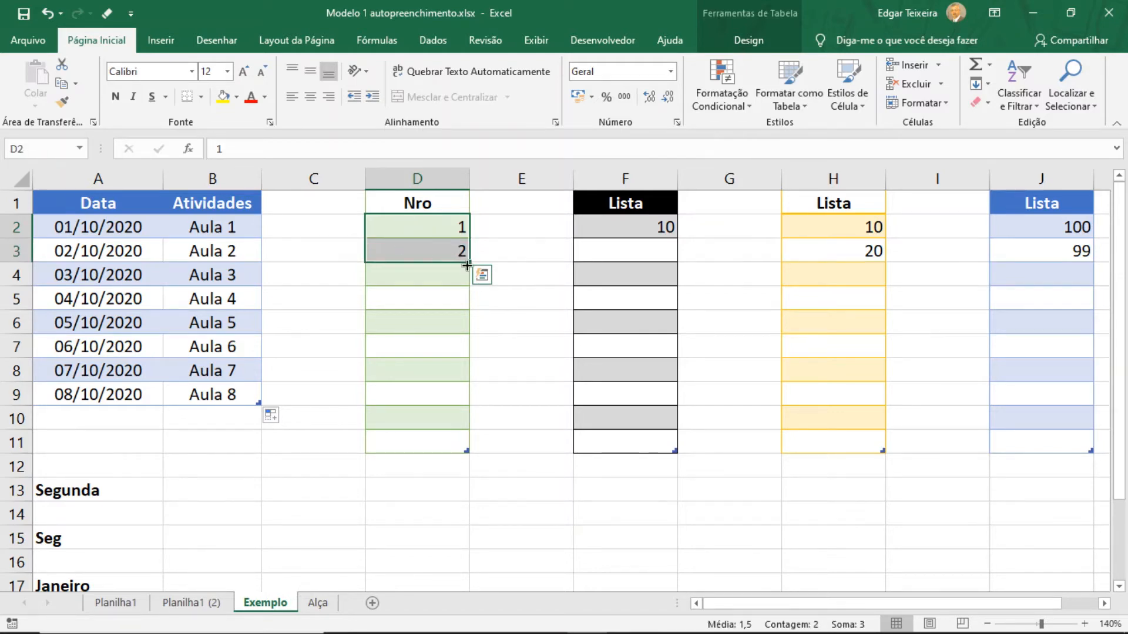
left_click_drag(468, 265, 457, 444)
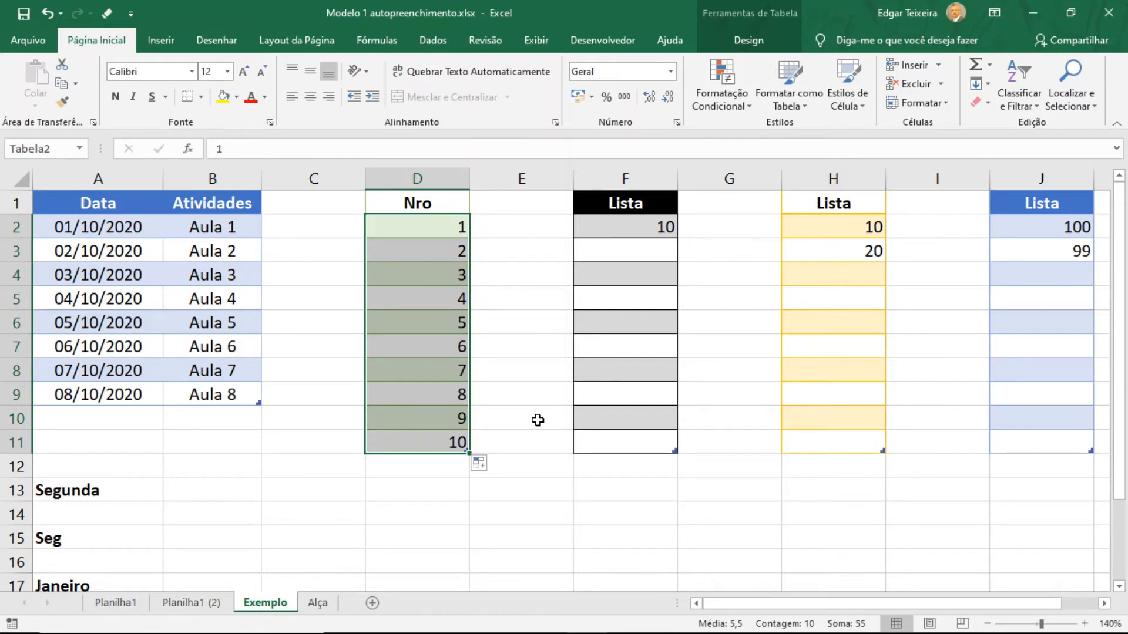
Step: Autofill the value 10 from F2 down to F11, and extend the 10, 20 series in H2:H3 down to H11
left_click(635, 229)
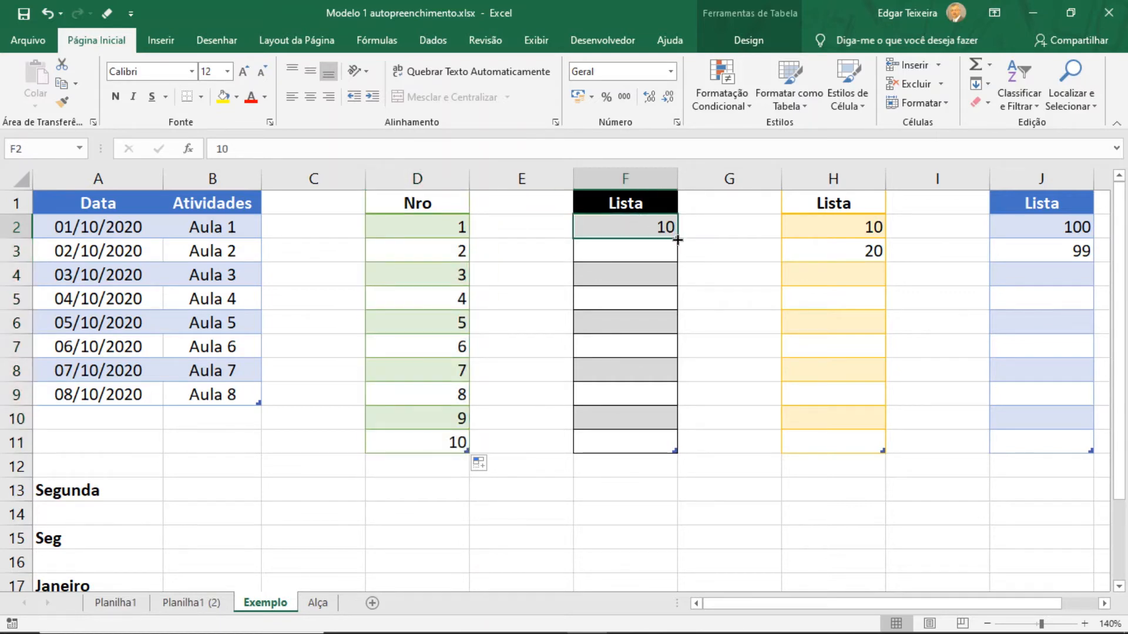
left_click_drag(678, 239, 662, 446)
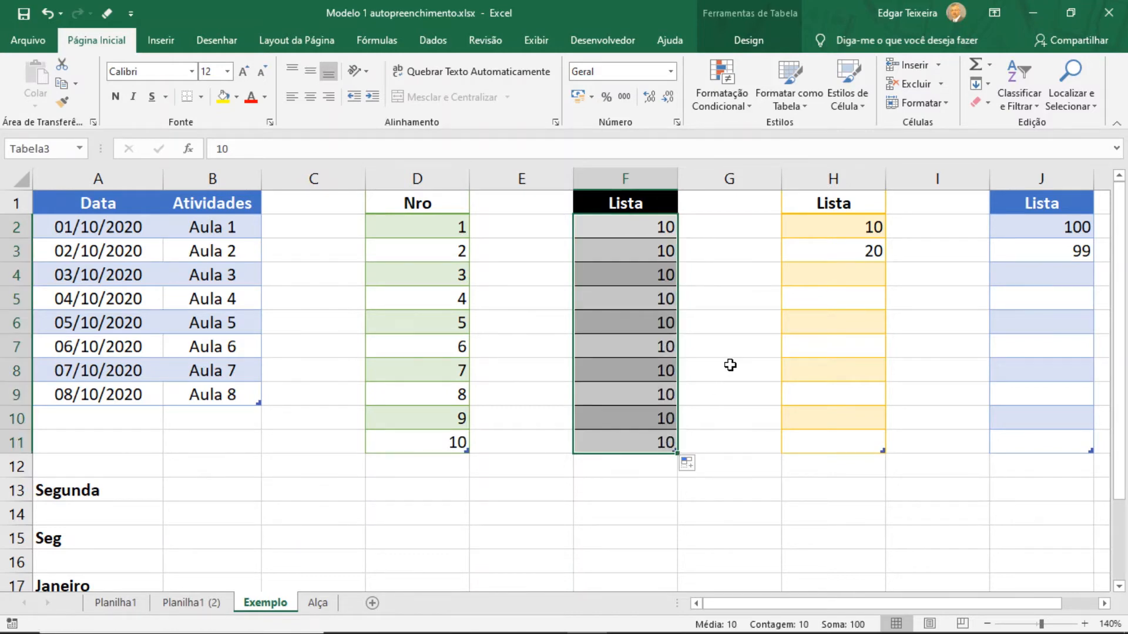
left_click_drag(842, 229, 876, 443)
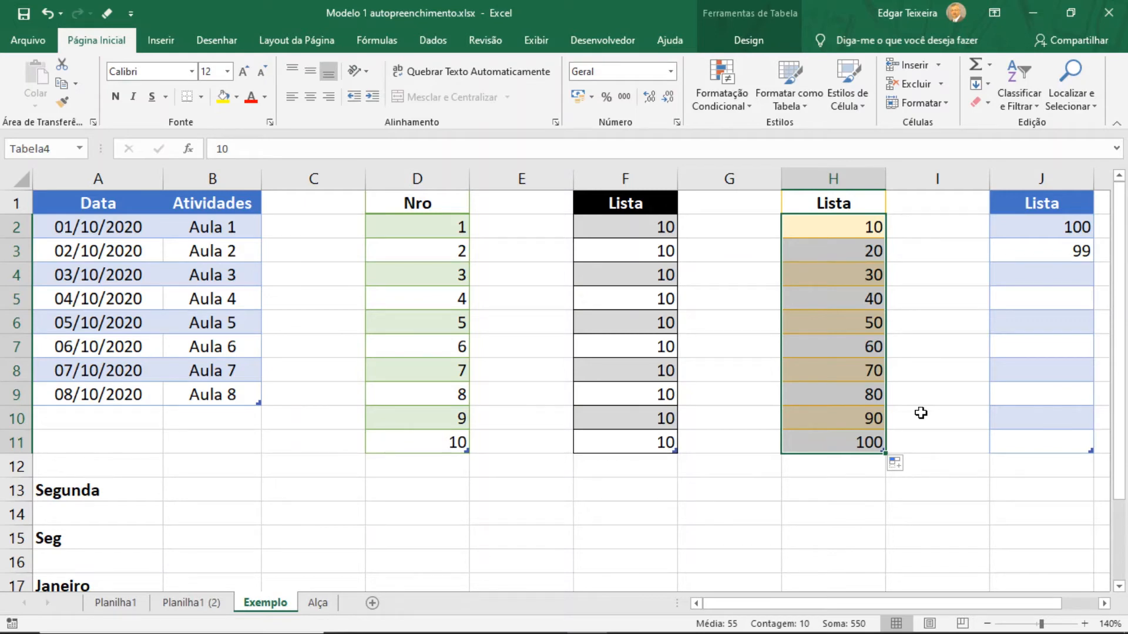
Step: Extend the descending series 100, 99 in J2:J3 down to J11 with autofill
left_click(1027, 229)
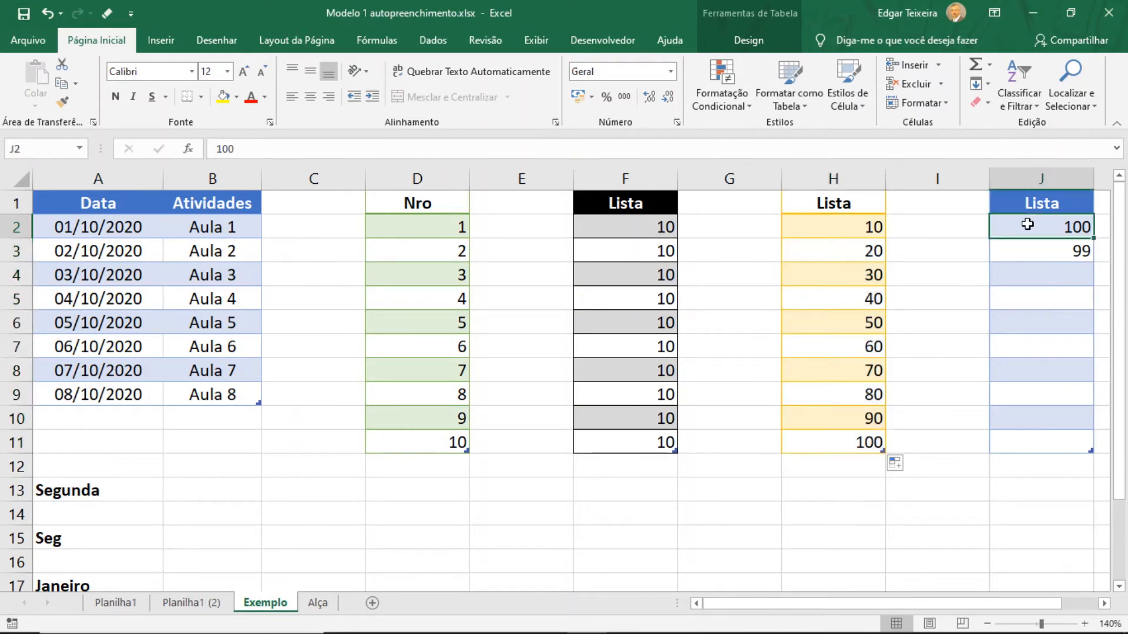
left_click_drag(1027, 233, 1027, 243)
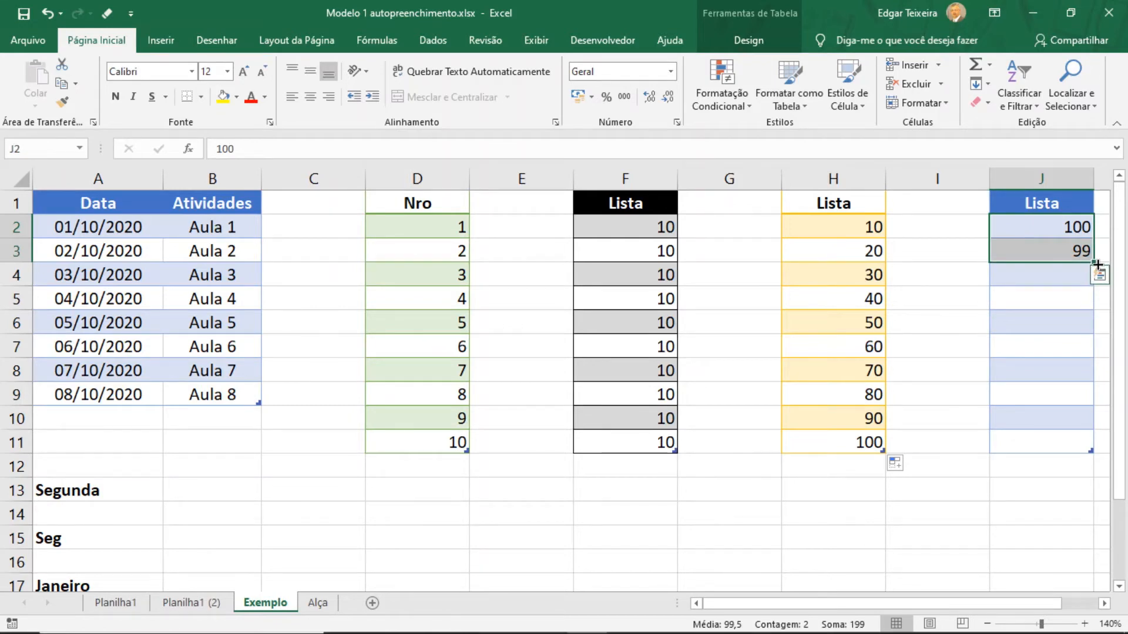
left_click_drag(1096, 265, 1089, 446)
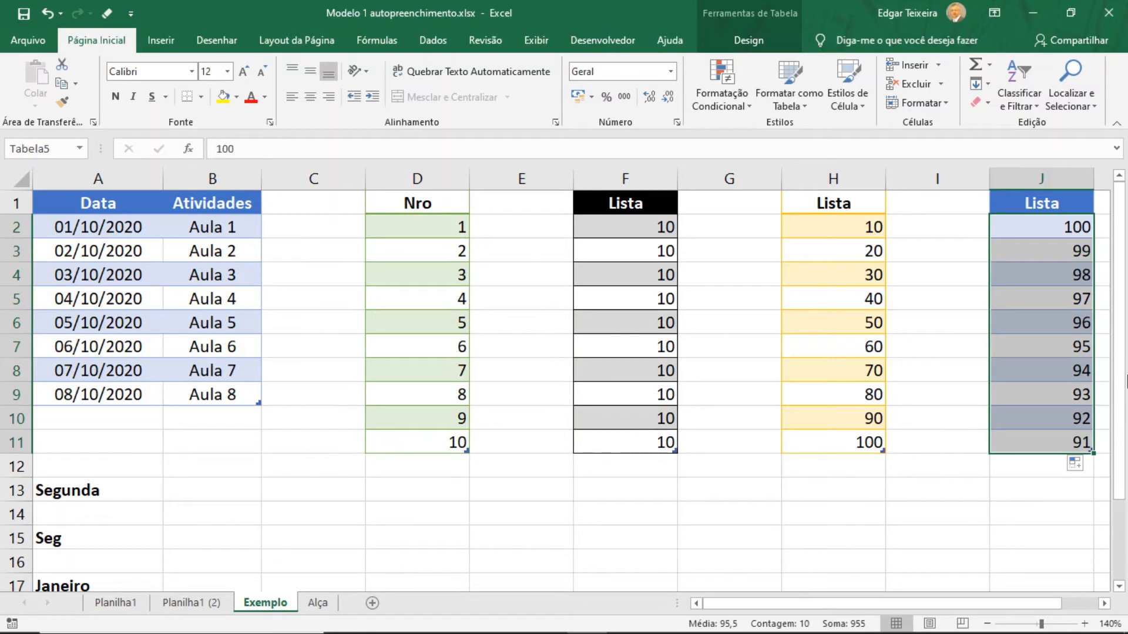
Step: Try to autofill weekdays from Segunda in A13 across to G13, and undo the fill
left_click(1124, 354)
left_click_drag(1123, 354, 1123, 365)
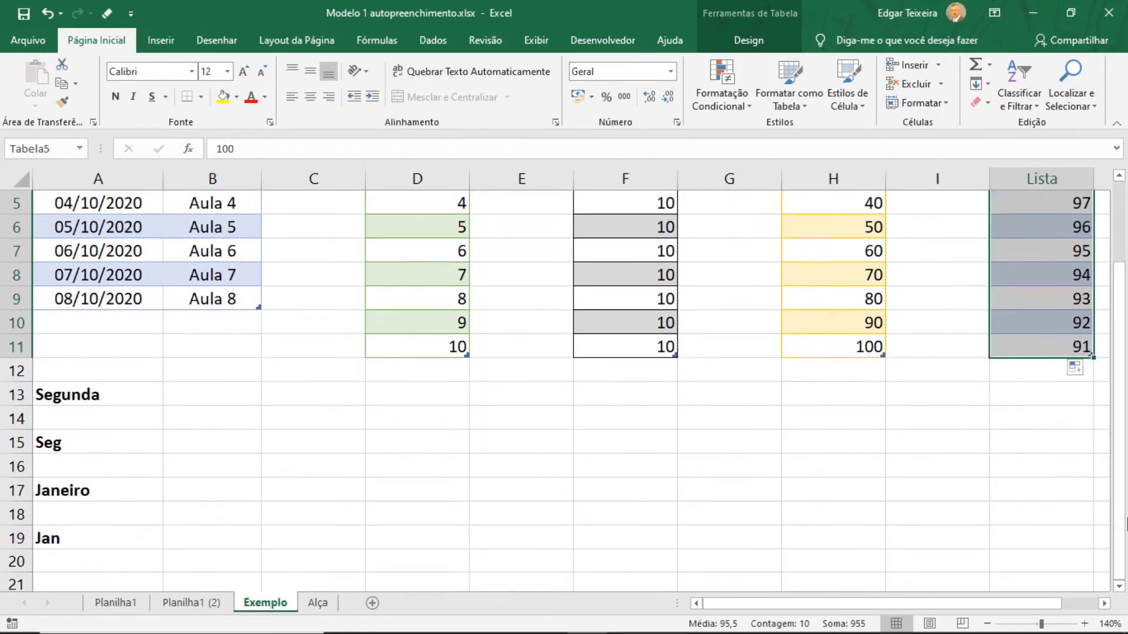
left_click(1119, 588)
left_click(1119, 588)
left_click(1119, 588)
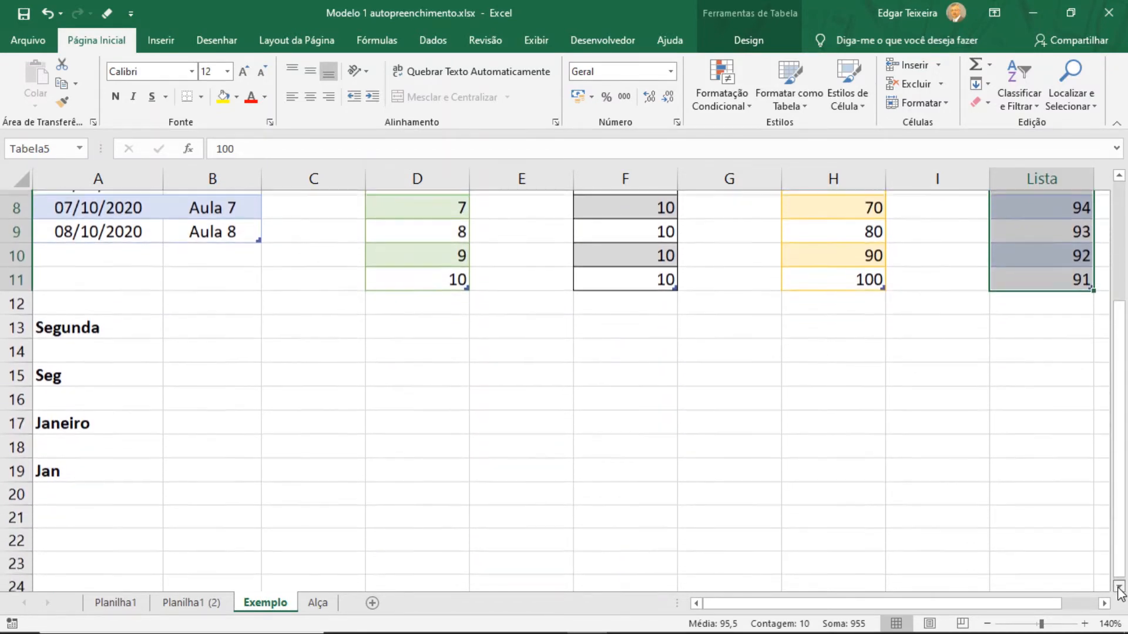
left_click(1119, 588)
left_click(1118, 588)
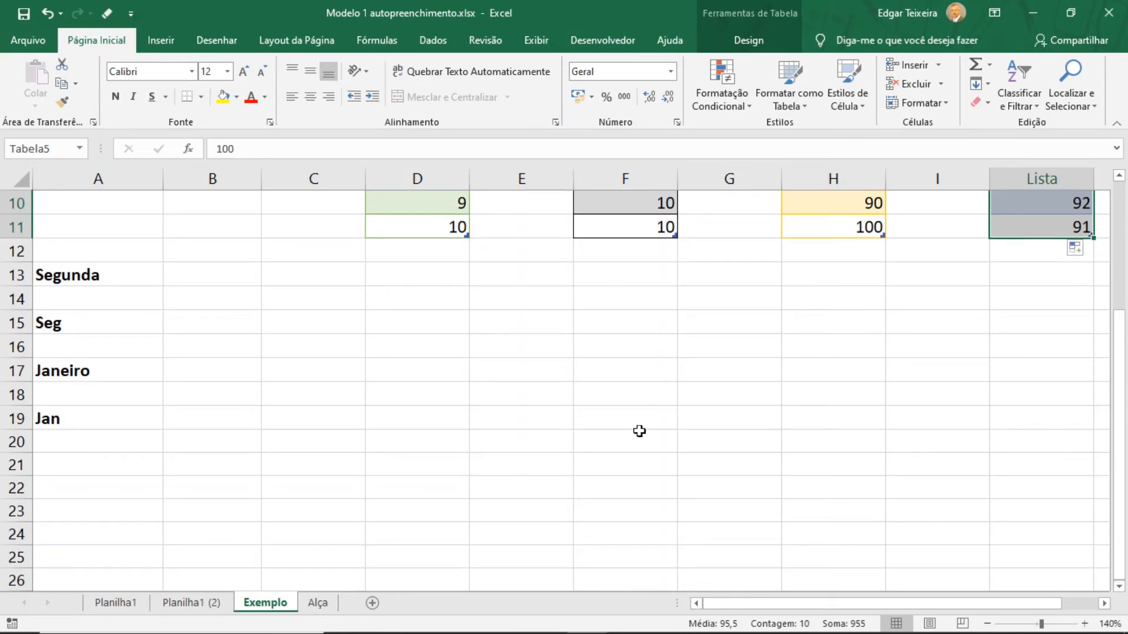
left_click(127, 279)
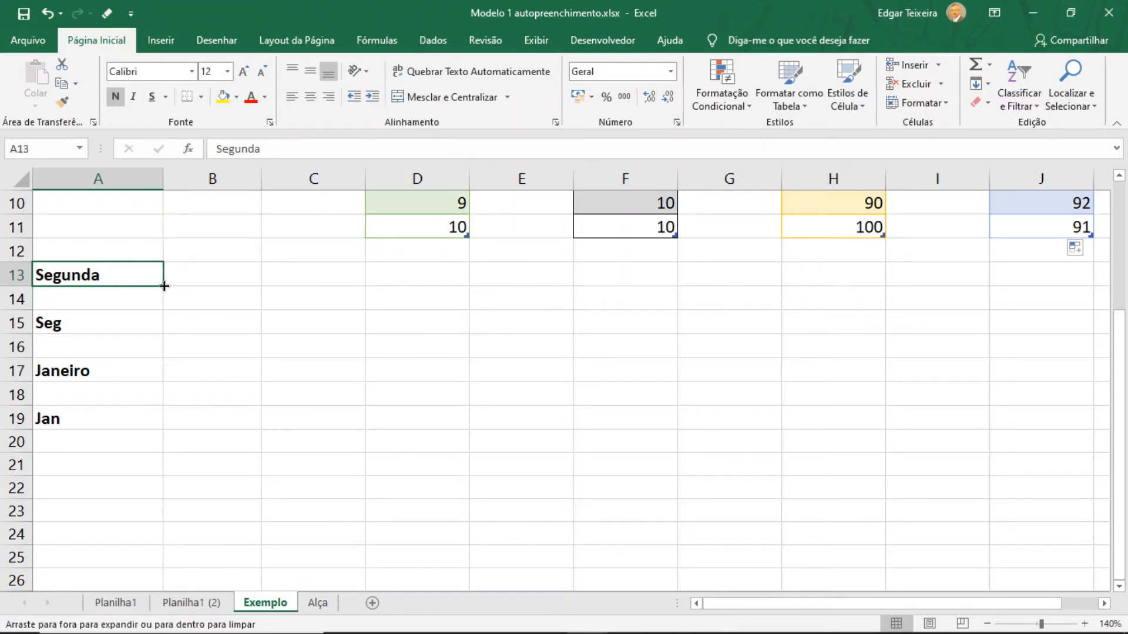
left_click_drag(164, 286, 770, 288)
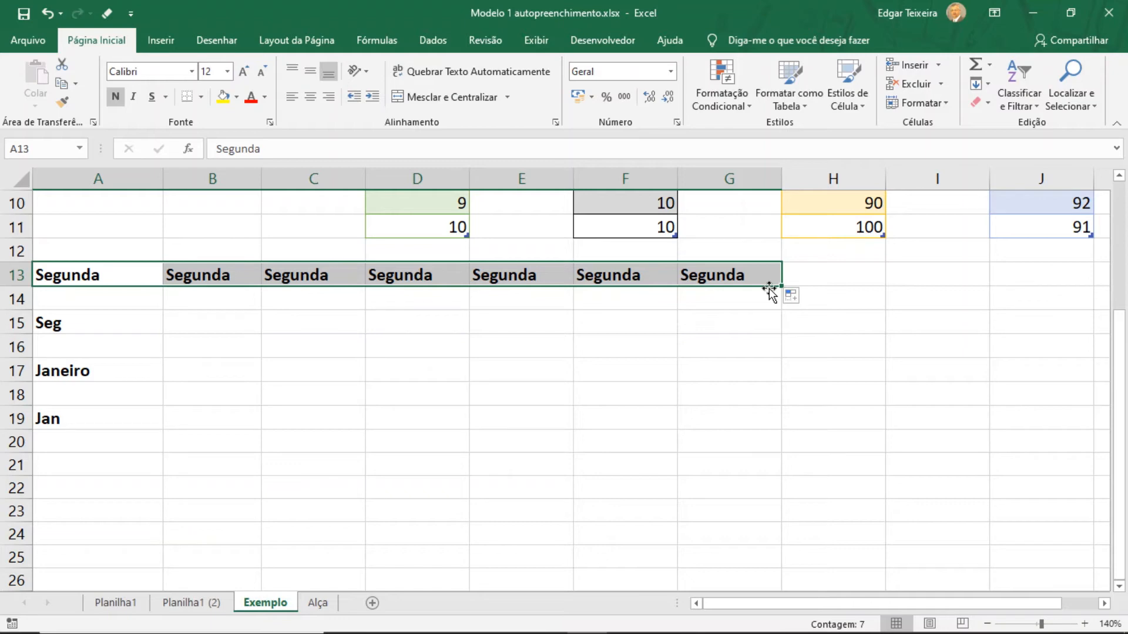
key("ctrl+z")
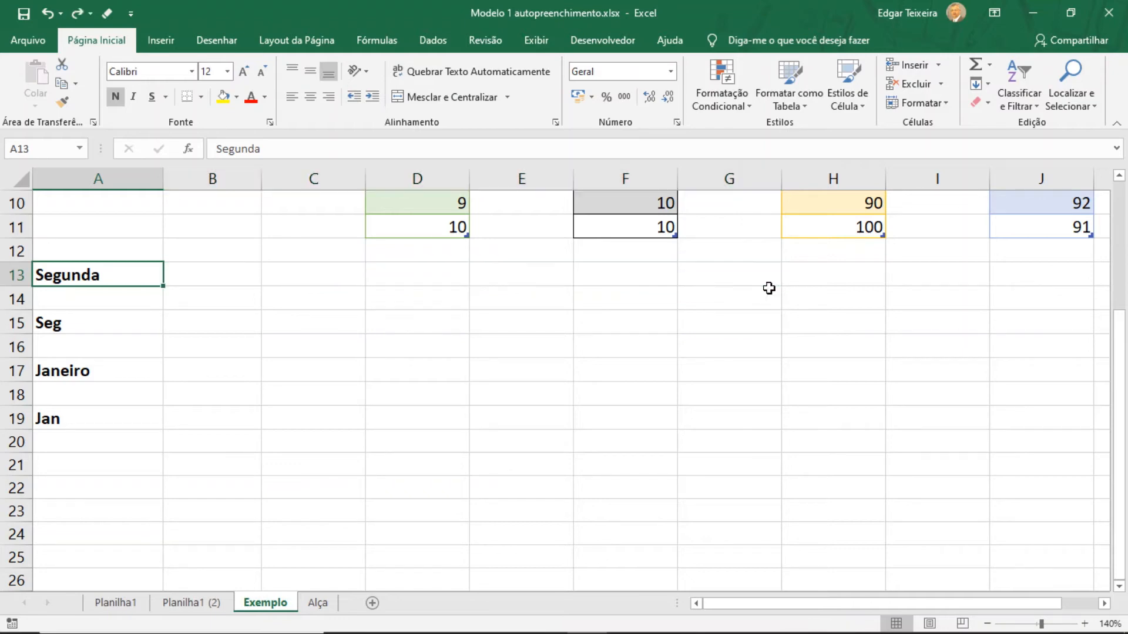
Step: Change the text in A13 to Segunda-feira and autofill the full weekday names across to G13
double_click(108, 276)
type("-f")
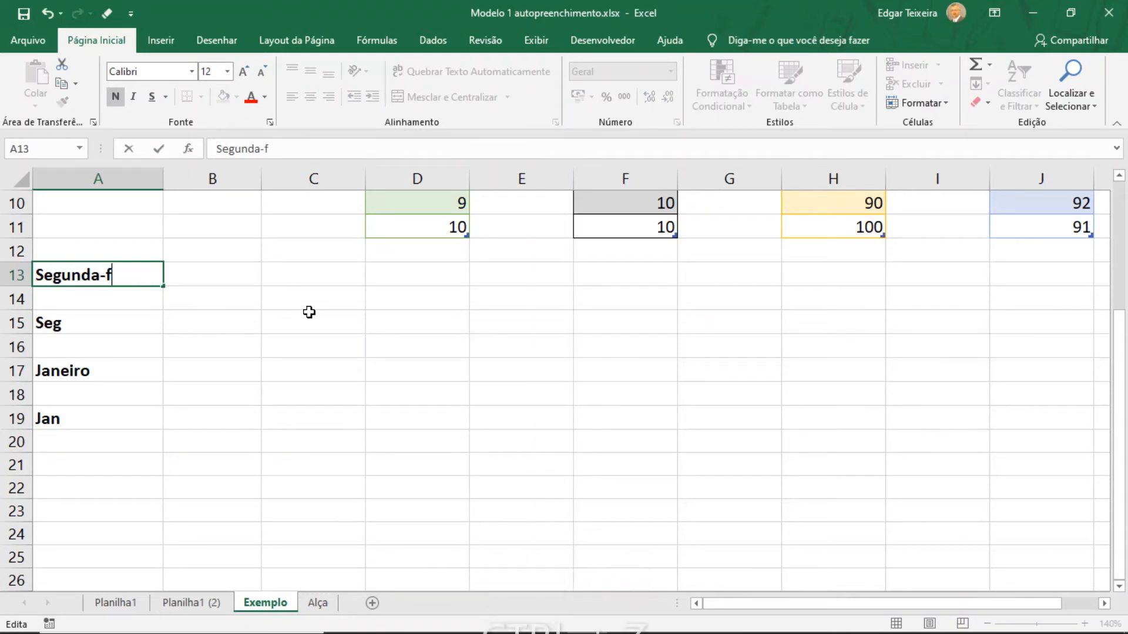
type("eira")
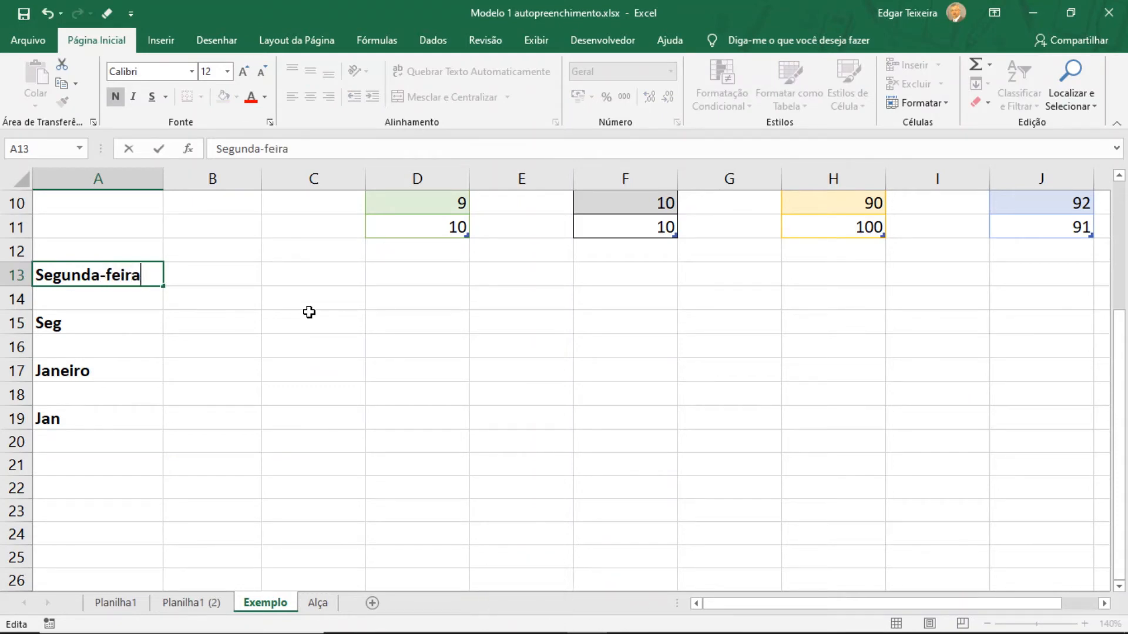
left_click(309, 312)
left_click(151, 279)
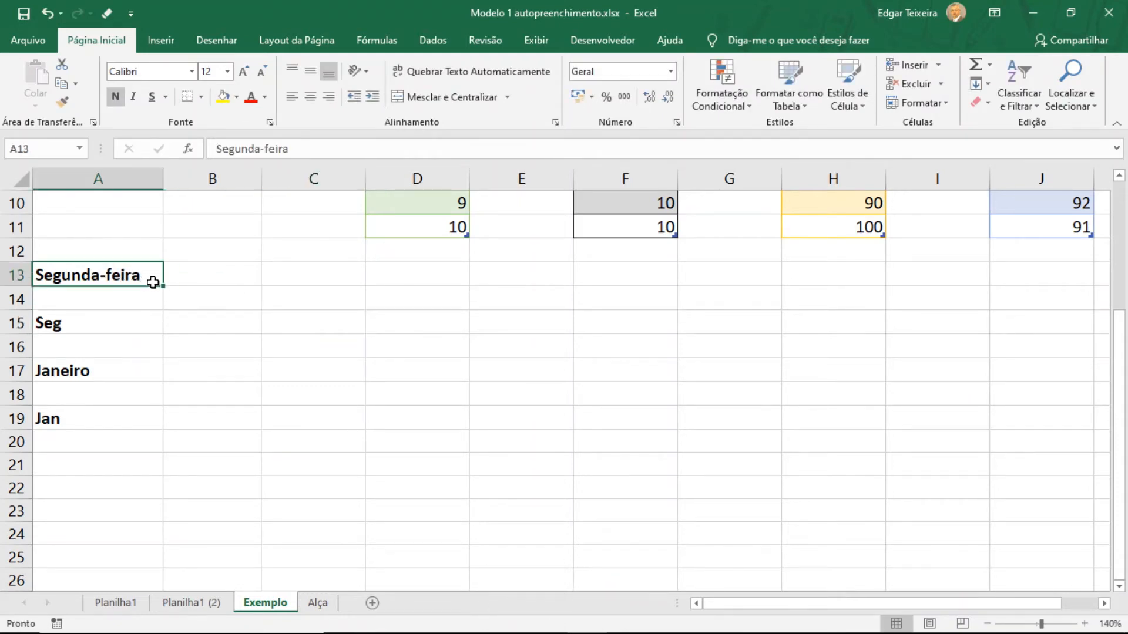
left_click_drag(161, 290, 786, 276)
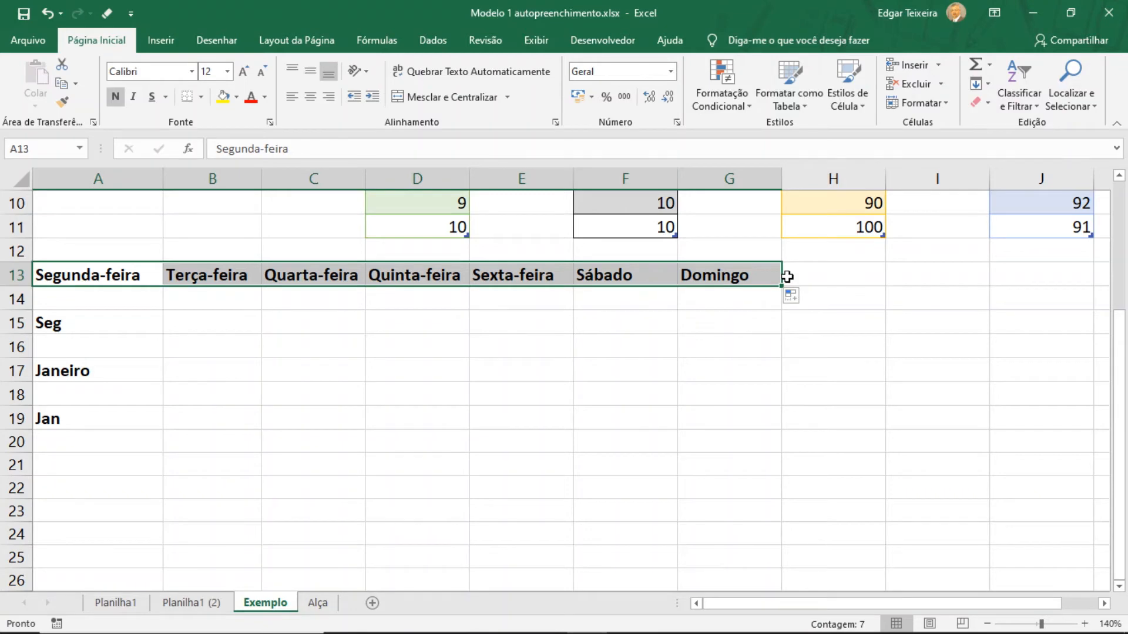
Step: Autofill the abbreviated weekday names from Seg in A15 across to G15
left_click(116, 324)
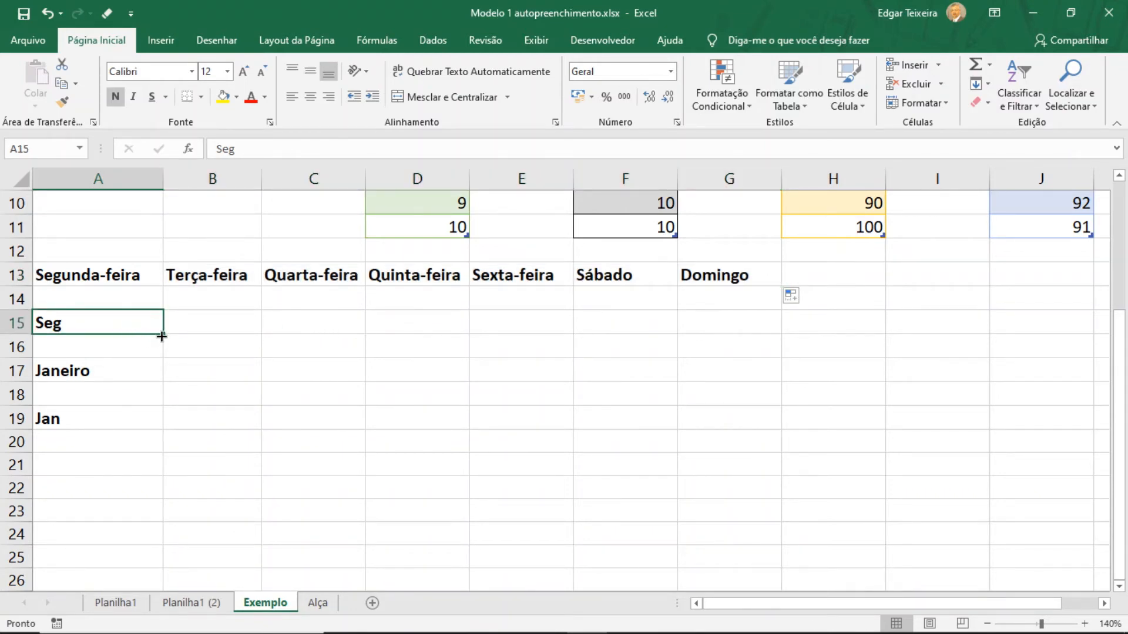
left_click_drag(162, 336, 769, 340)
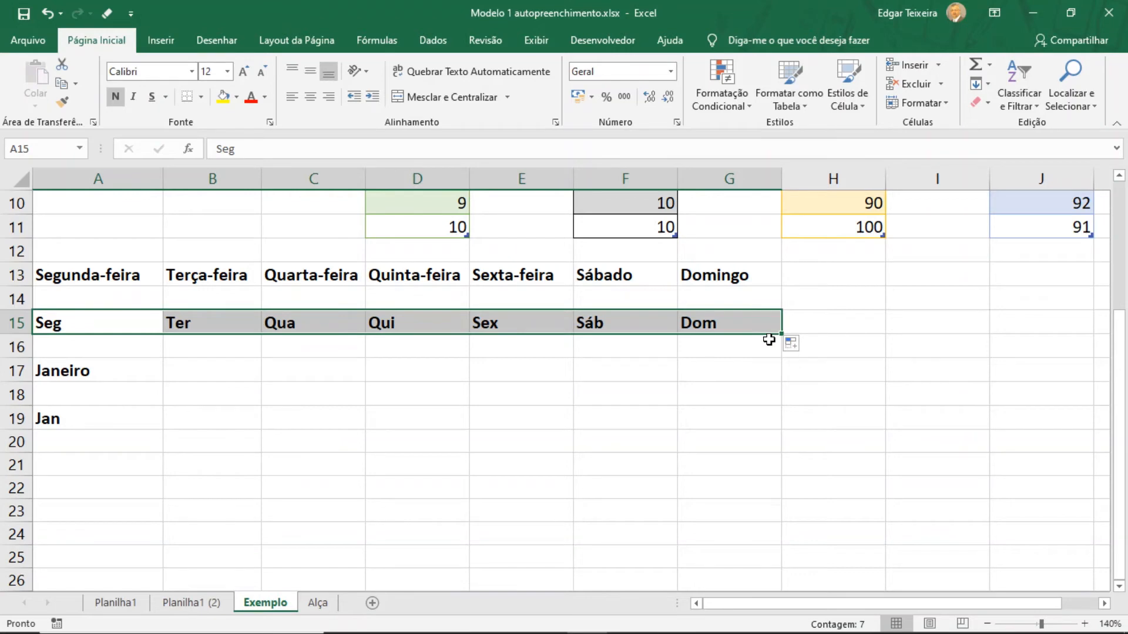
Step: Autofill the full month names from A17 across to I17 and the abbreviated month names from A19 across to I19
left_click(130, 373)
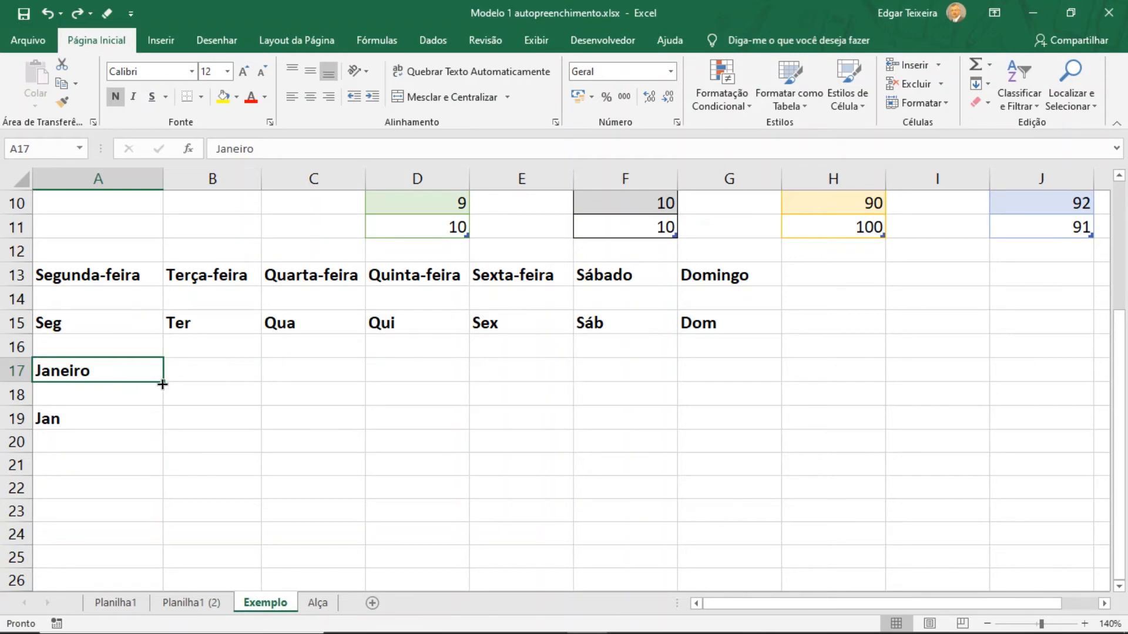
left_click_drag(162, 384, 996, 376)
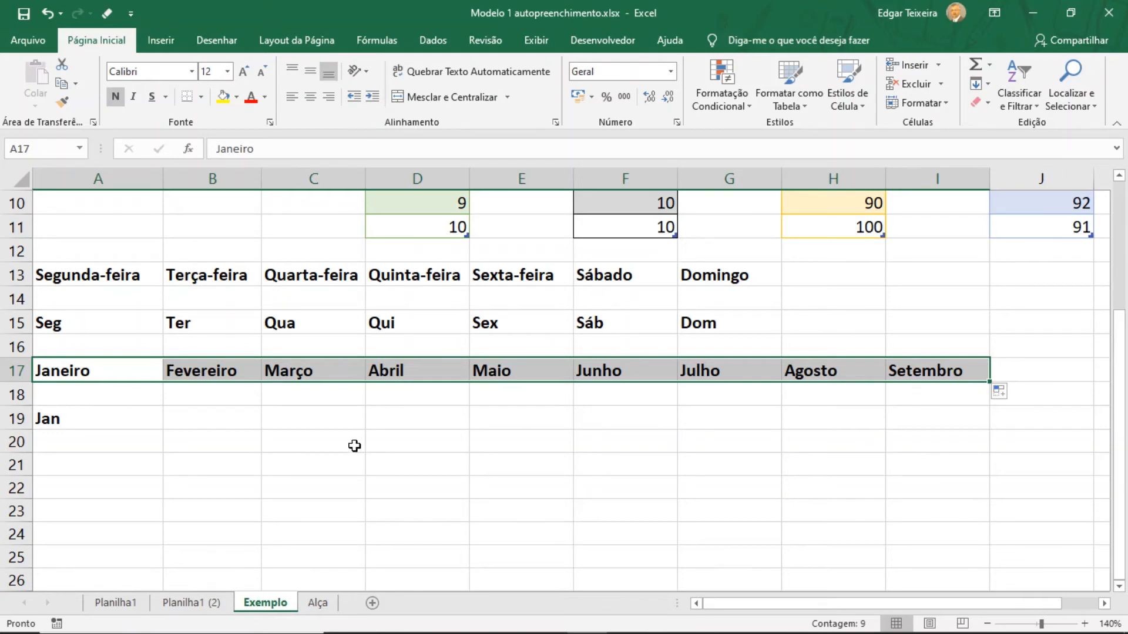
left_click(125, 418)
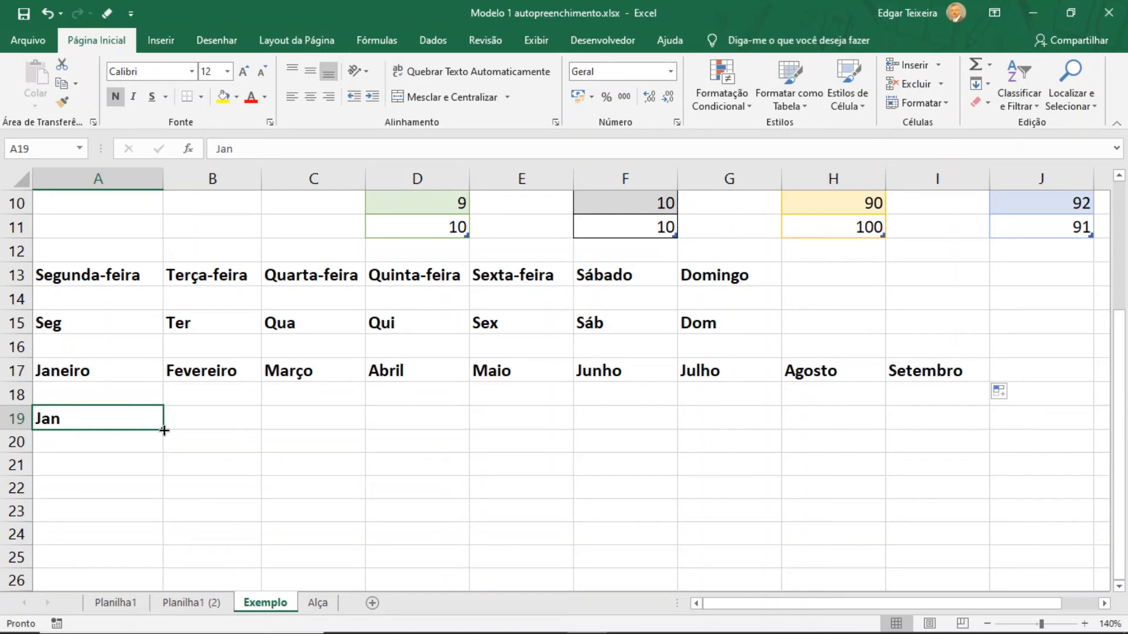
left_click_drag(164, 431, 1005, 459)
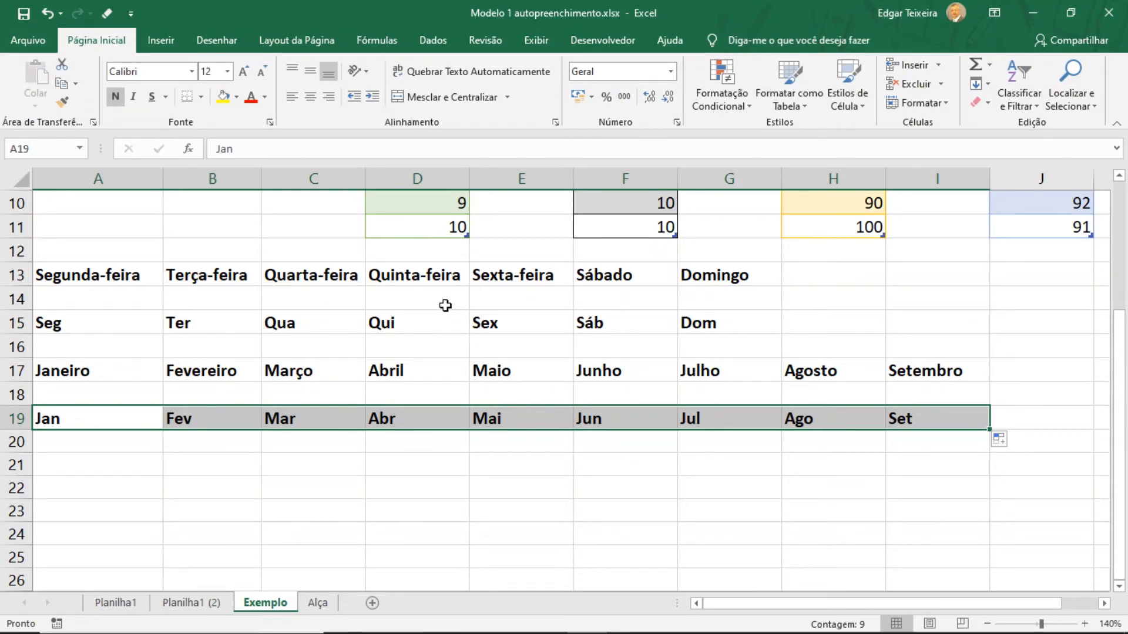
Step: On the Planilha1 (2) sheet, enter the formula =C3*D3 in E3 to multiply quantity by unit value
left_click(210, 602)
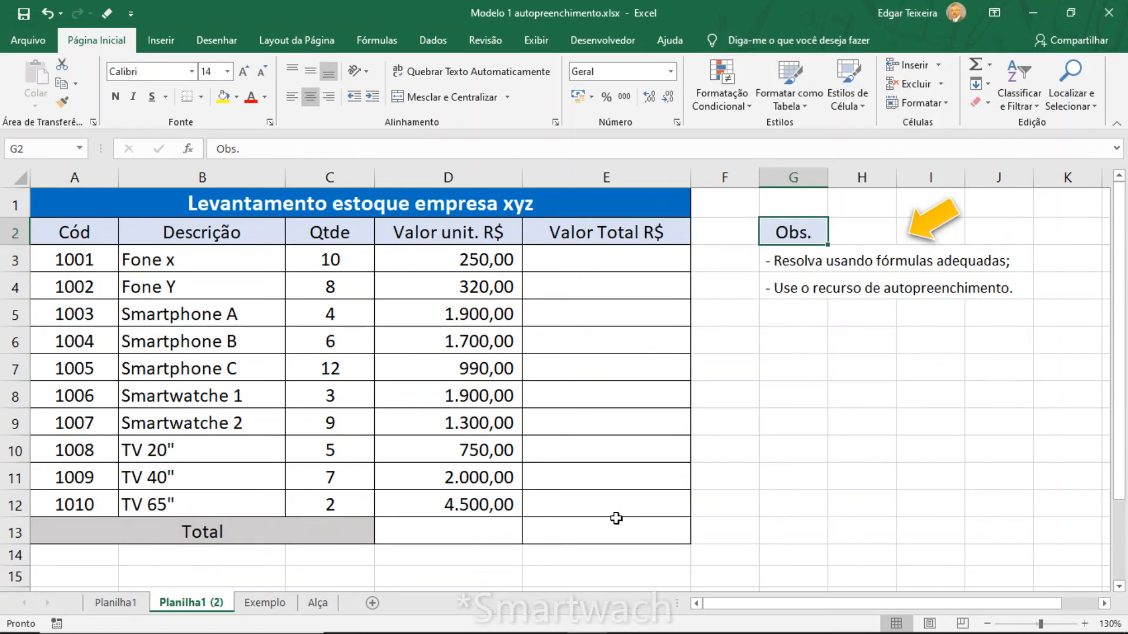
left_click(562, 261)
type("=")
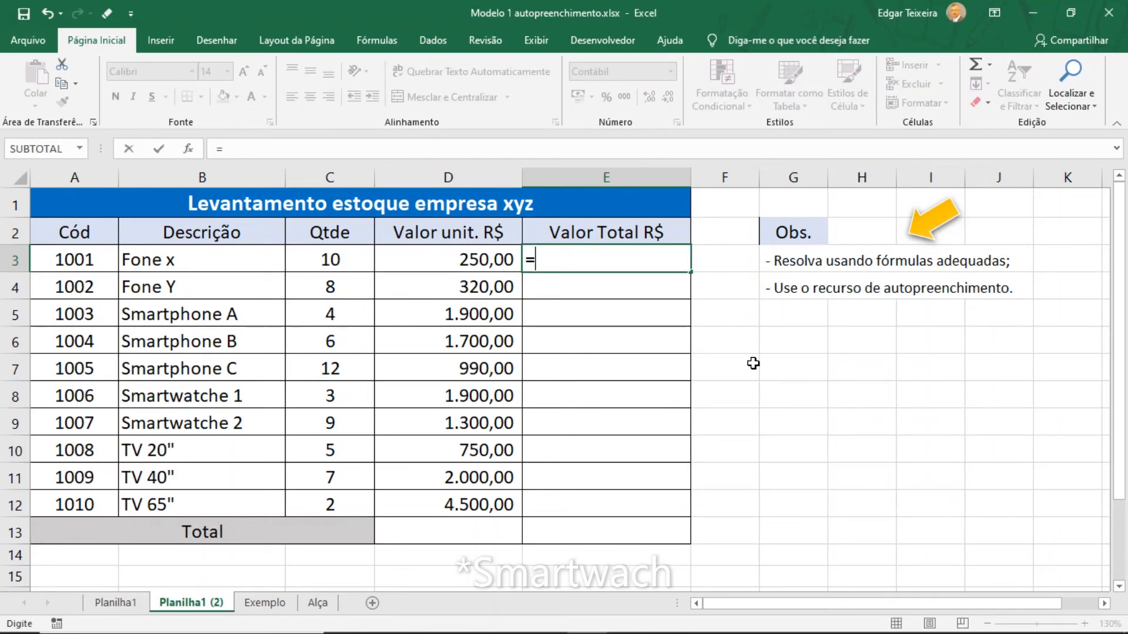
left_click(351, 260)
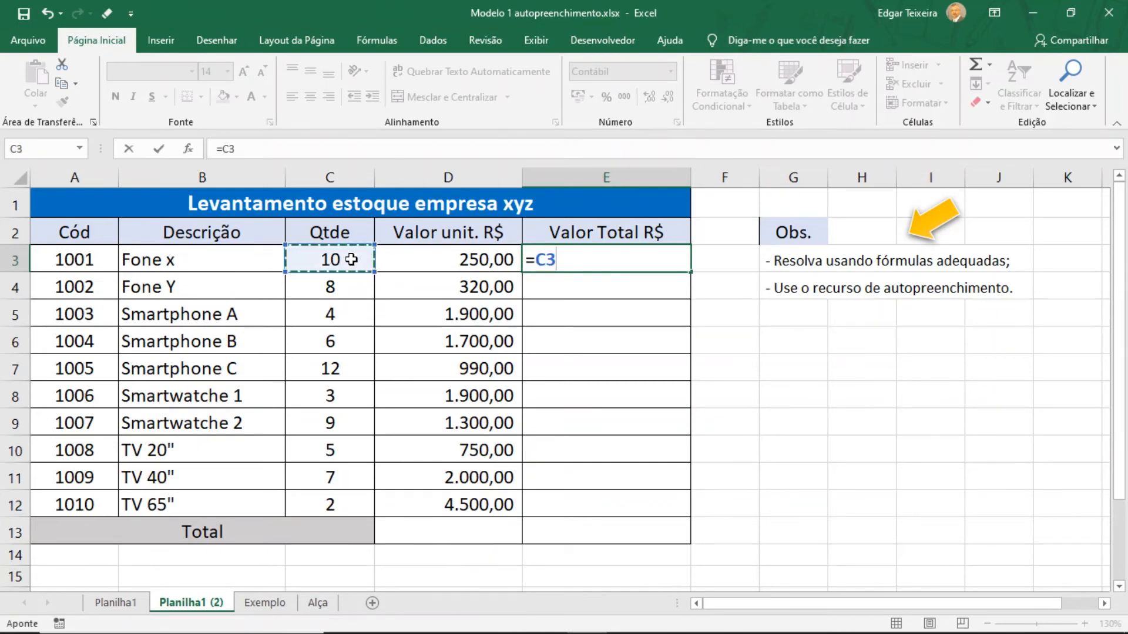
type("*")
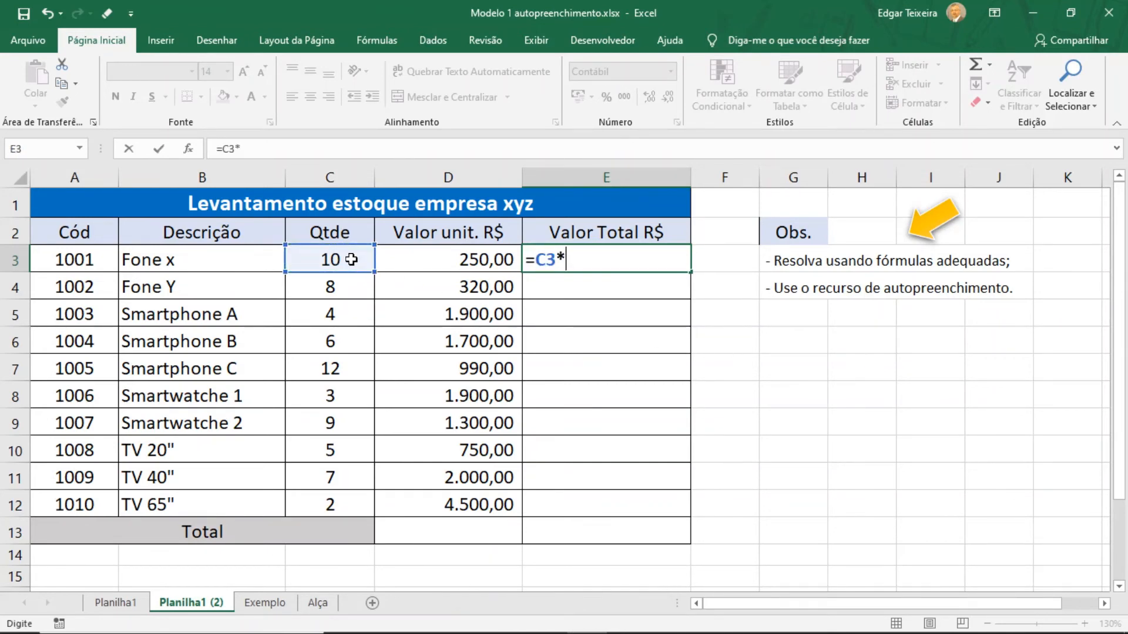
left_click(453, 258)
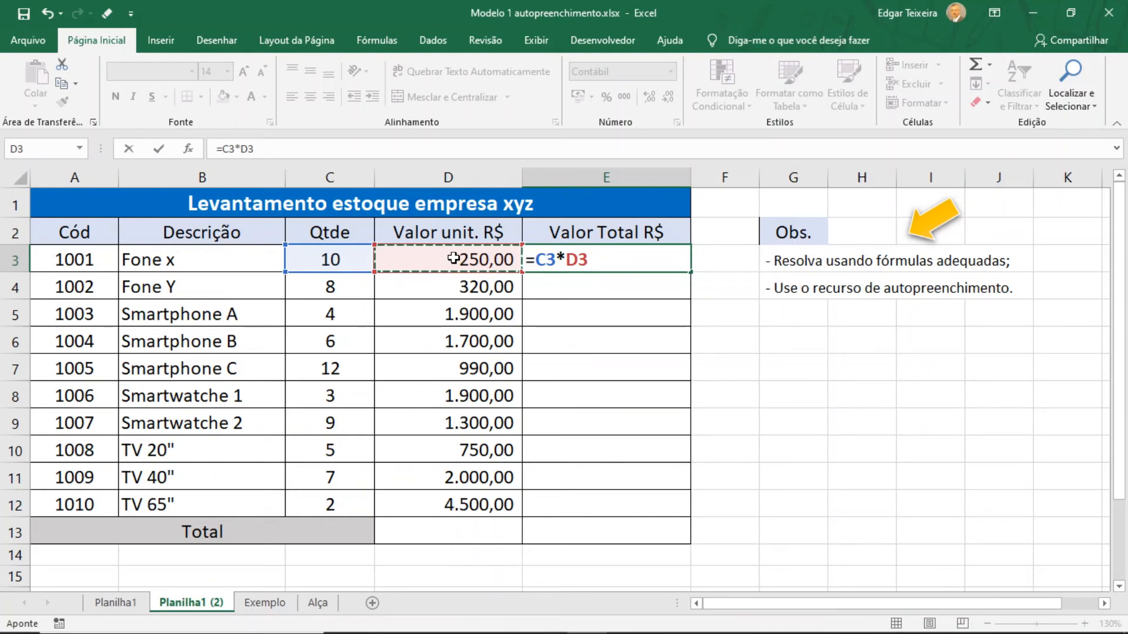
key("Return")
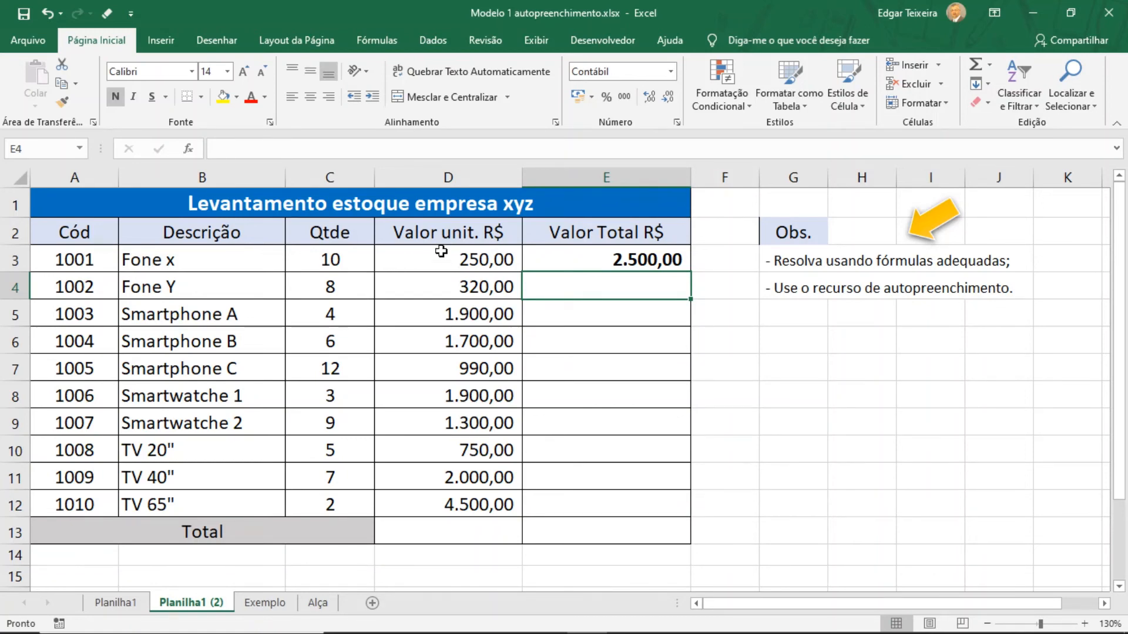
Step: Try autofilling the E3 formula down to E12, and undo the fill
left_click(668, 264)
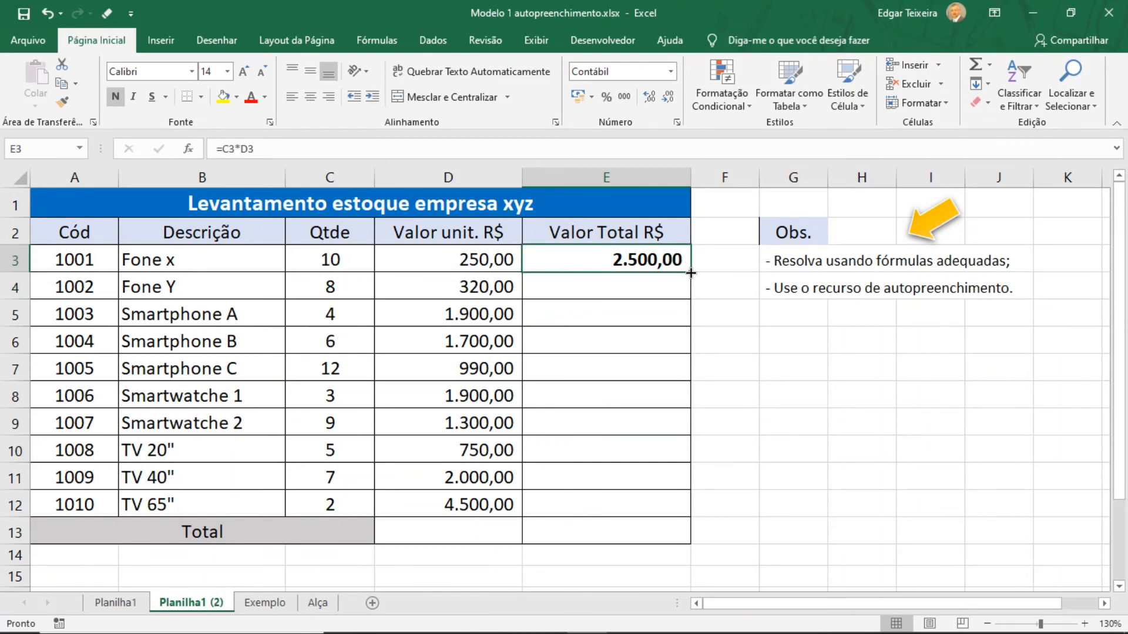
left_click_drag(691, 273, 689, 516)
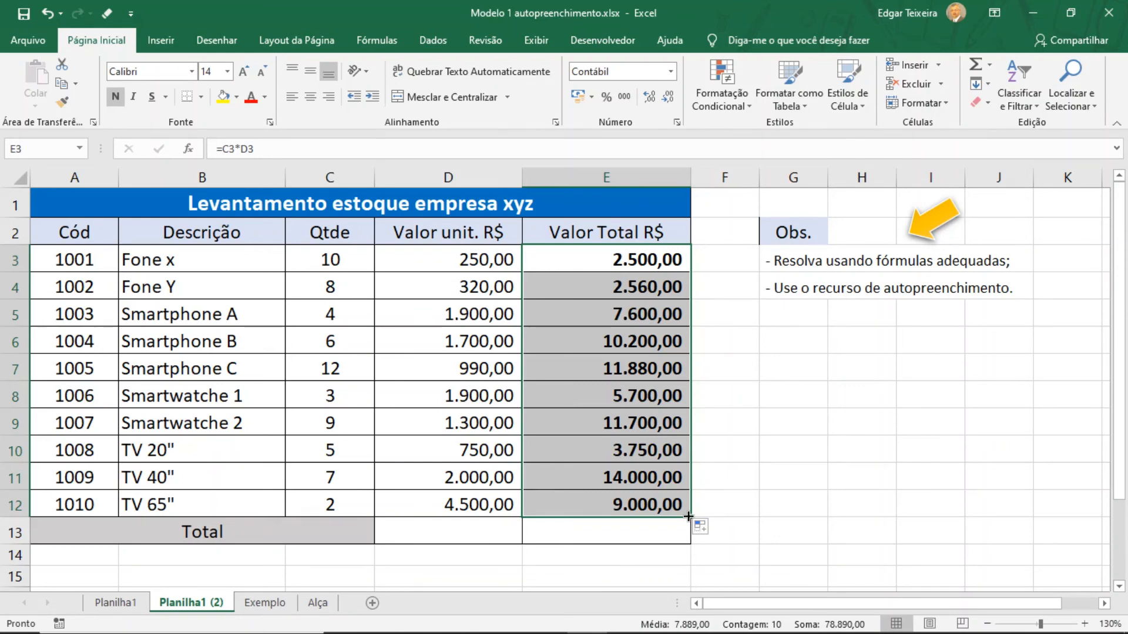
key("ctrl+z")
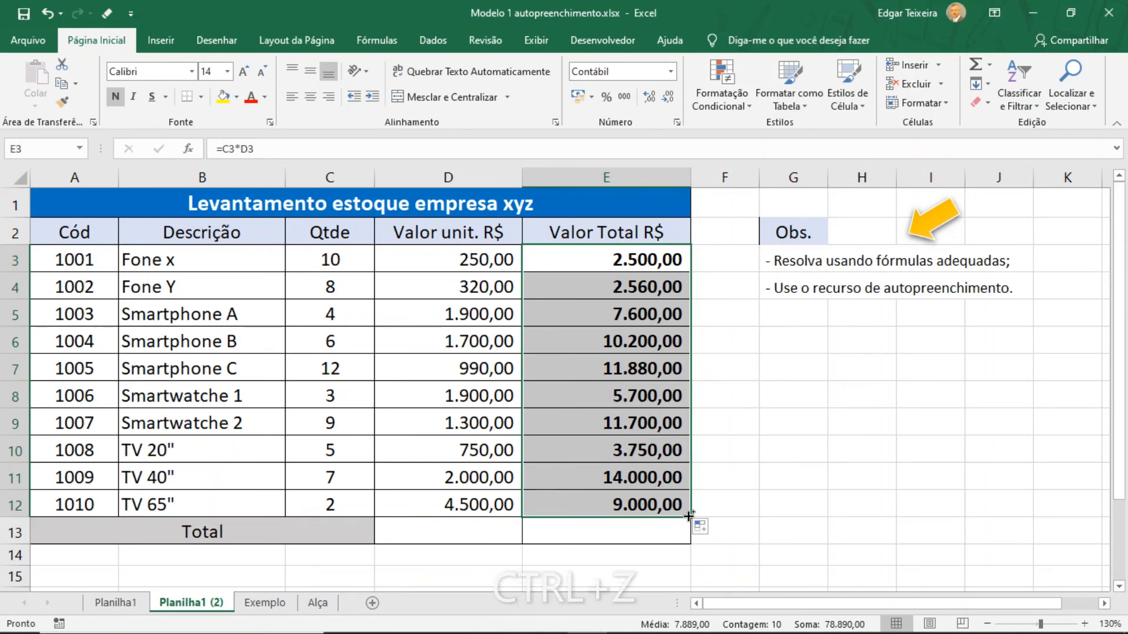
Step: Review the =C3*D3 formula in E3 and autofill it down the Valor Total R$ column to E12
double_click(617, 259)
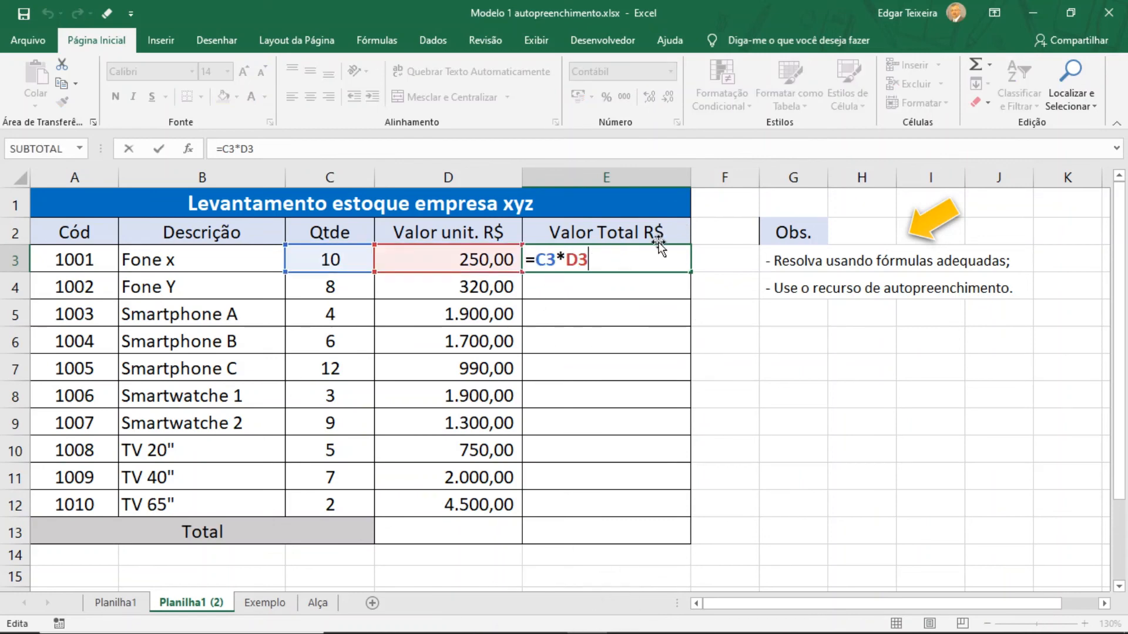
key("Escape")
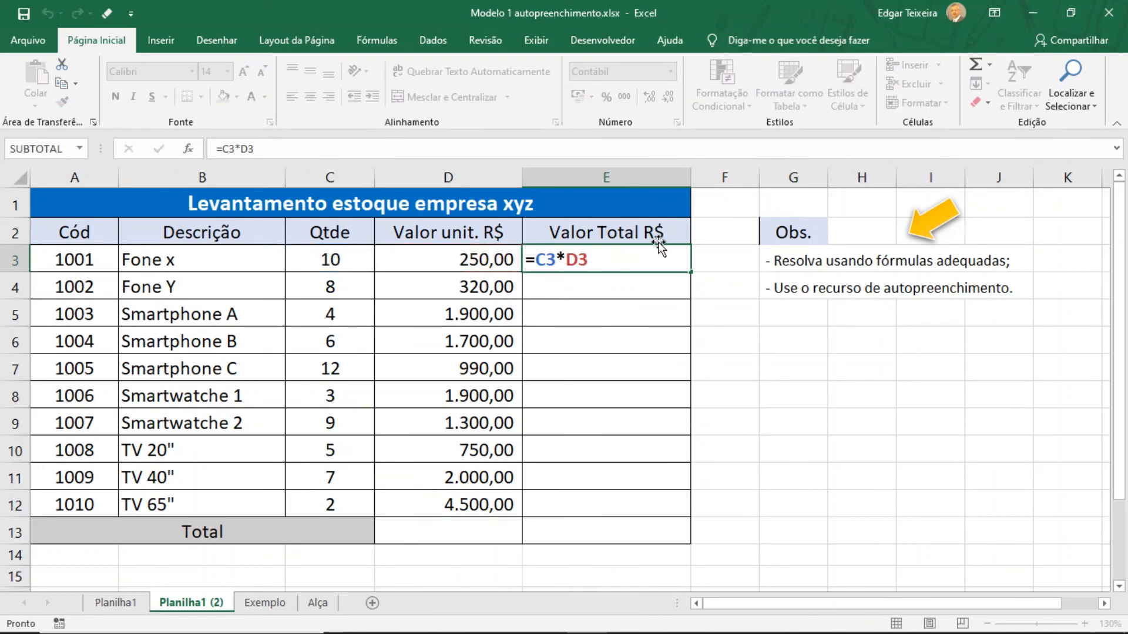
key("Return")
key("Return")
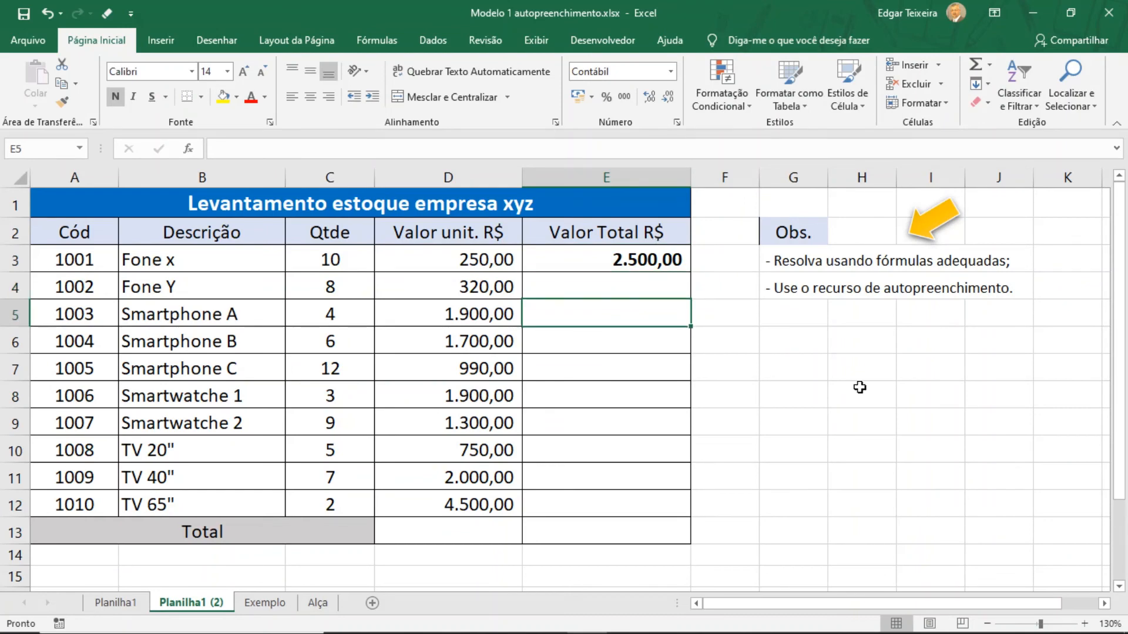
left_click(677, 263)
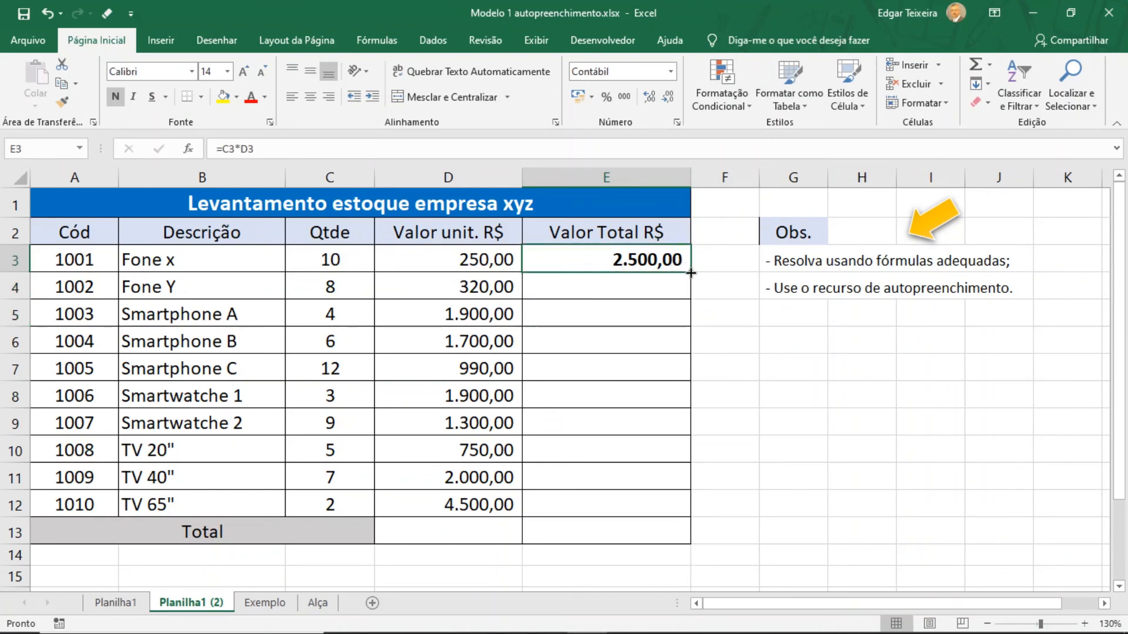
left_click_drag(691, 274, 676, 517)
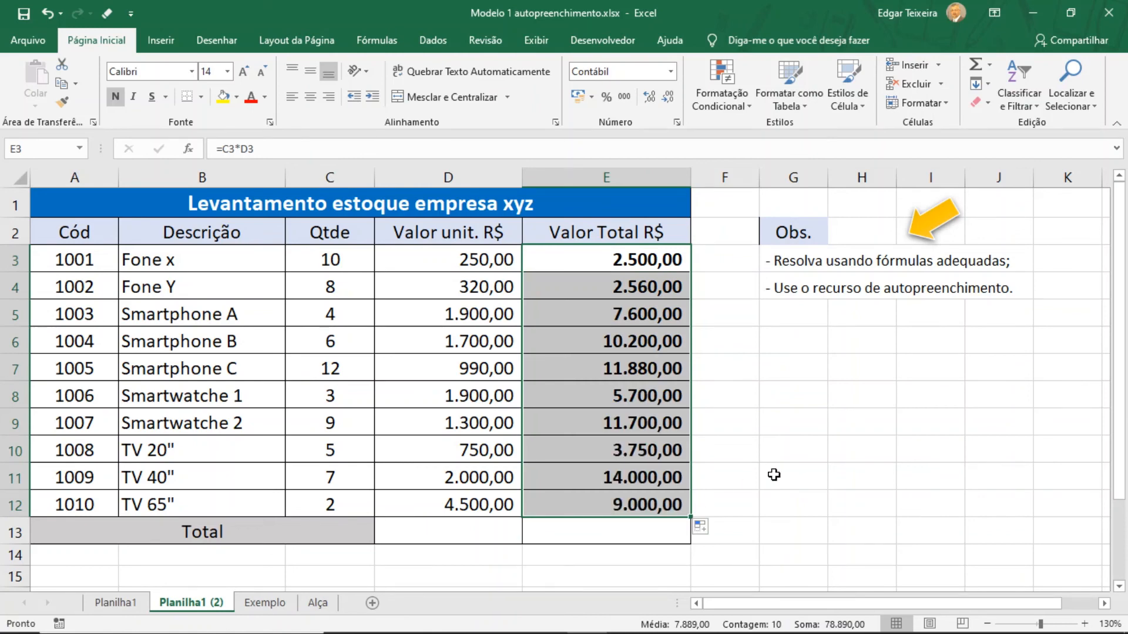
Step: Total the unit values with =SOMA(D3:D12) in D13 and autofill the sum across to E13
left_click(475, 527)
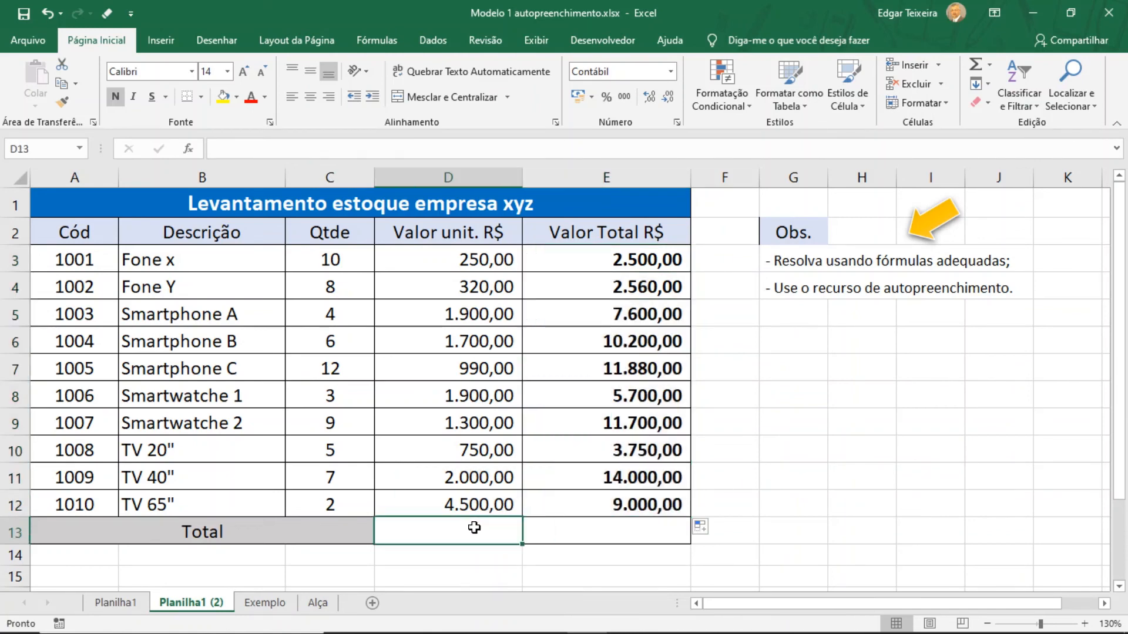
left_click(976, 70)
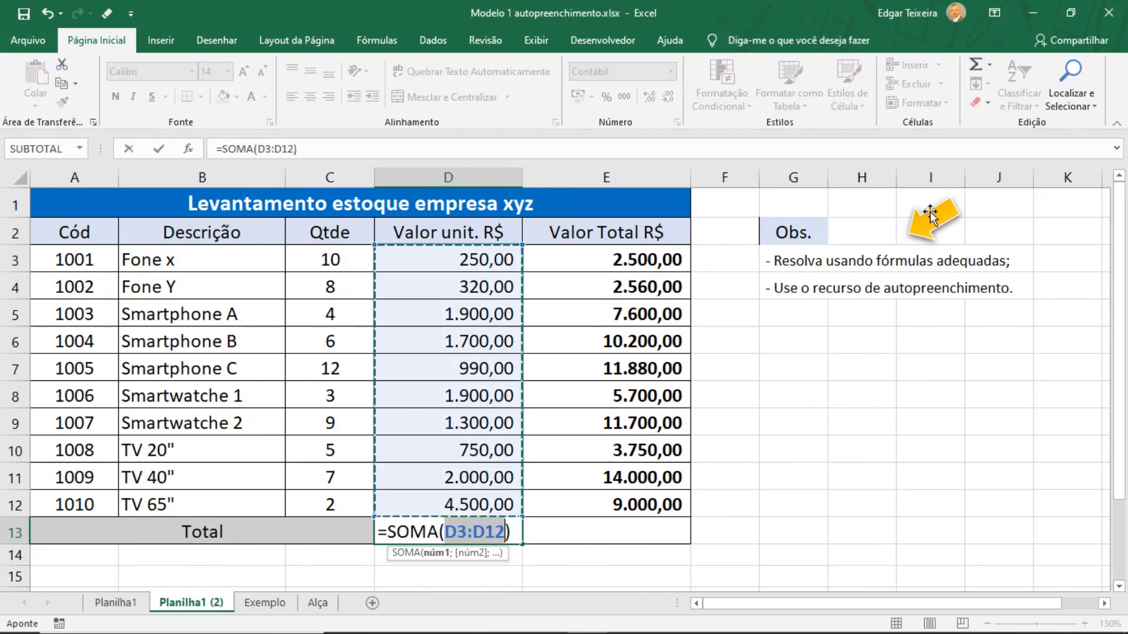
key("Return")
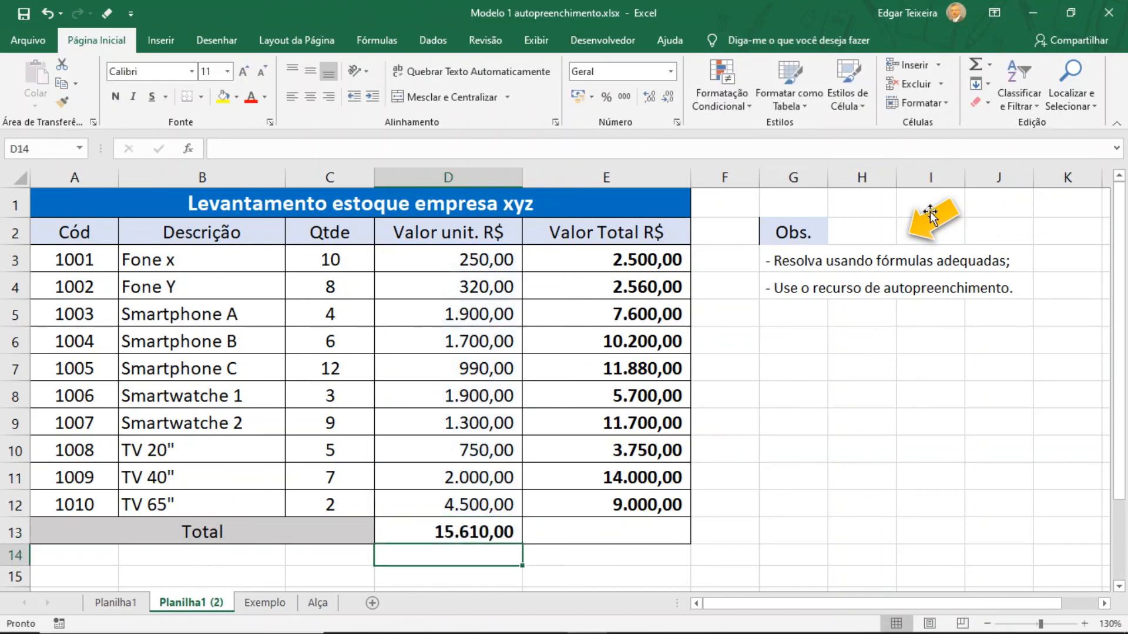
left_click(439, 535)
left_click_drag(522, 547, 657, 541)
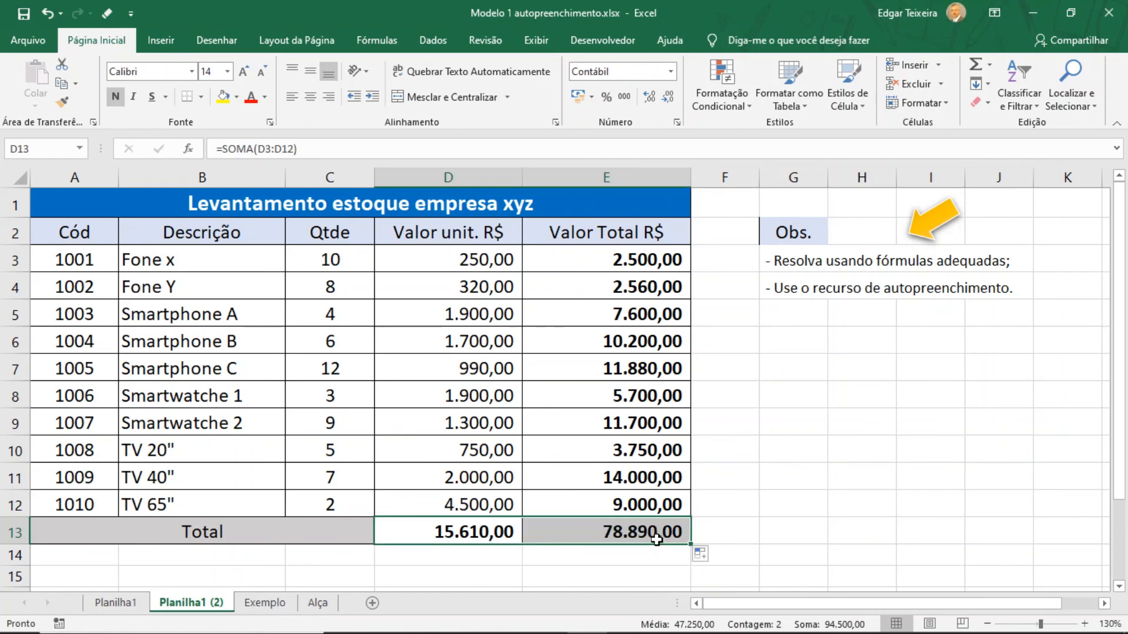